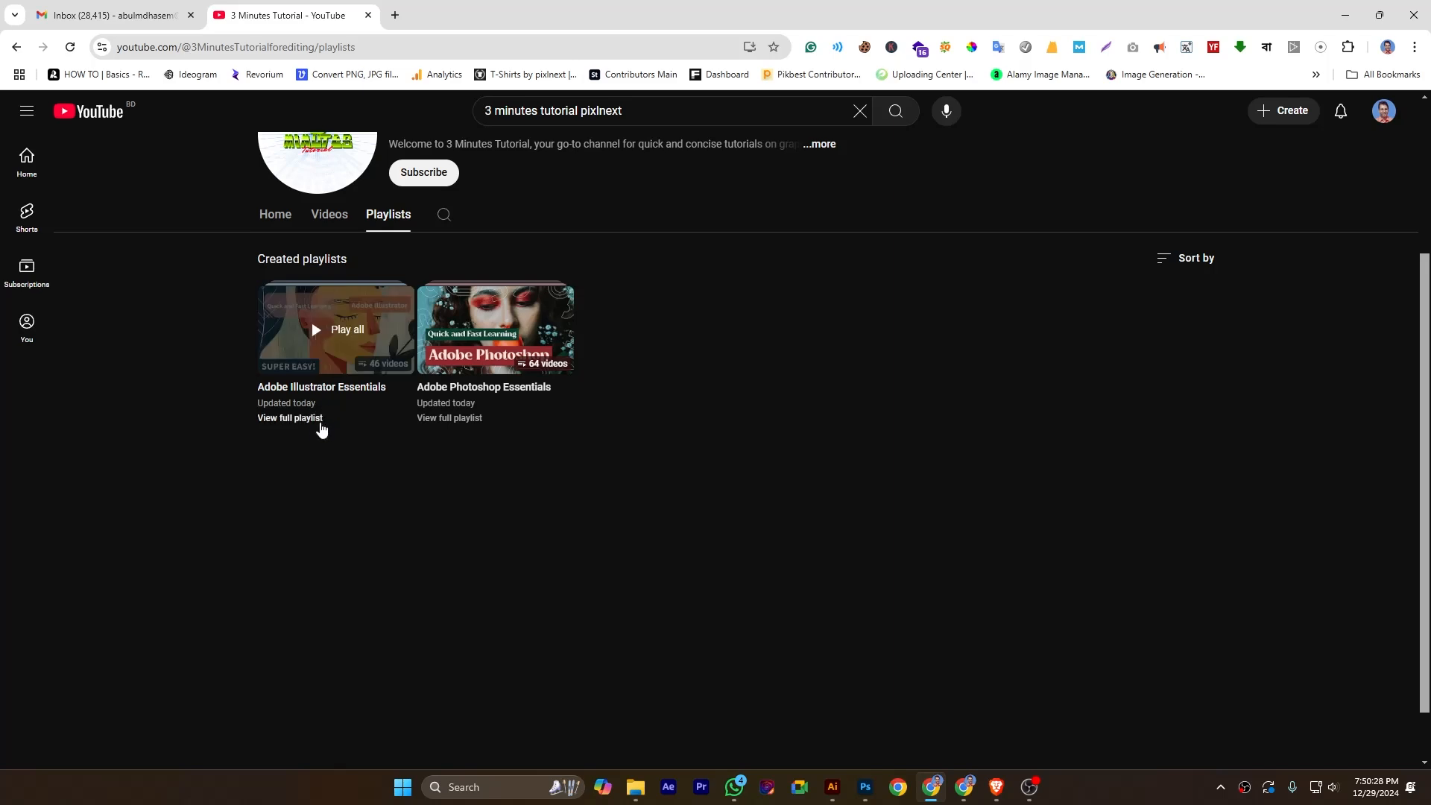
Open the full Adobe Illustrator Essentials playlist and look through its list of videos.
left_click(282, 418)
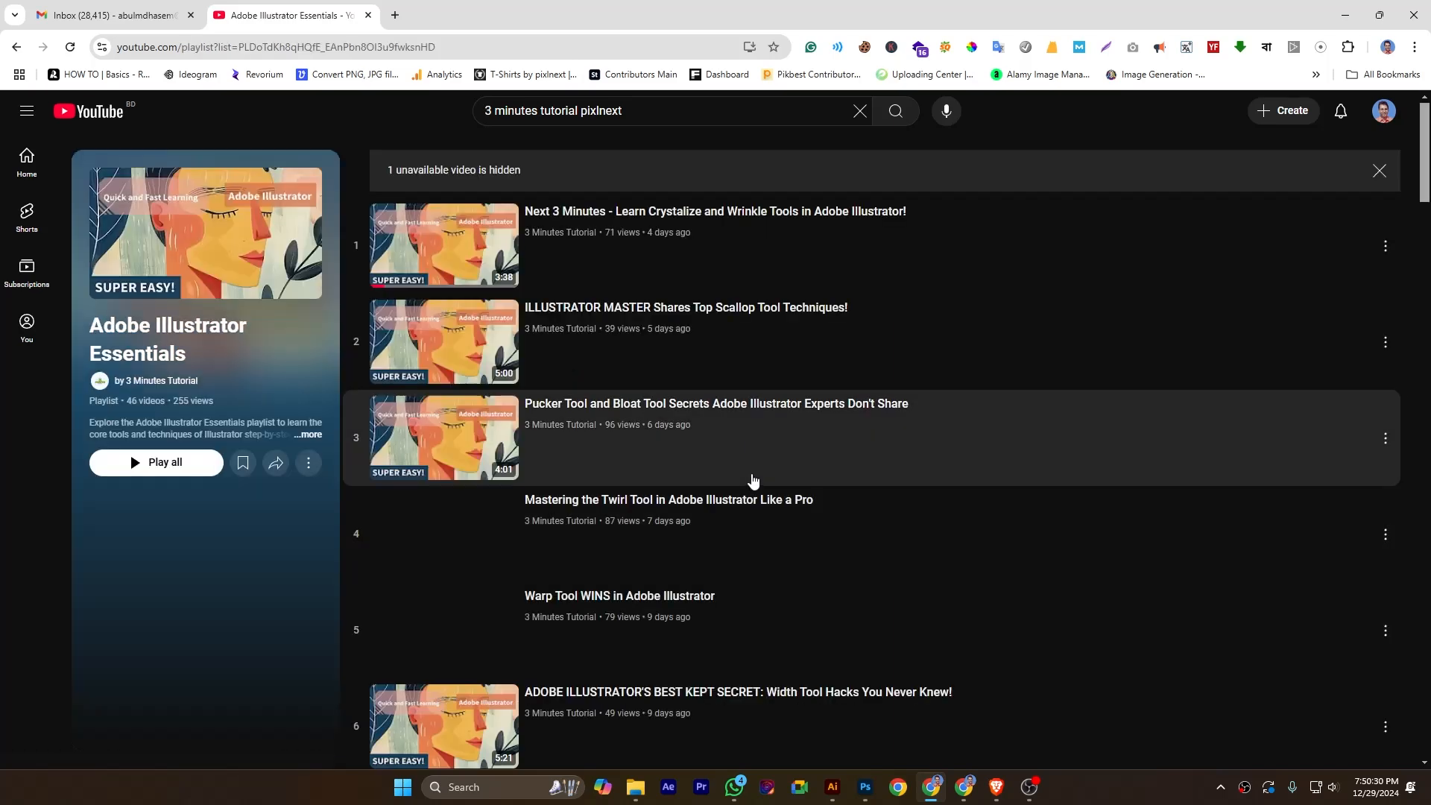
scroll(984, 514, "down", 4)
scroll(985, 514, "down", 20)
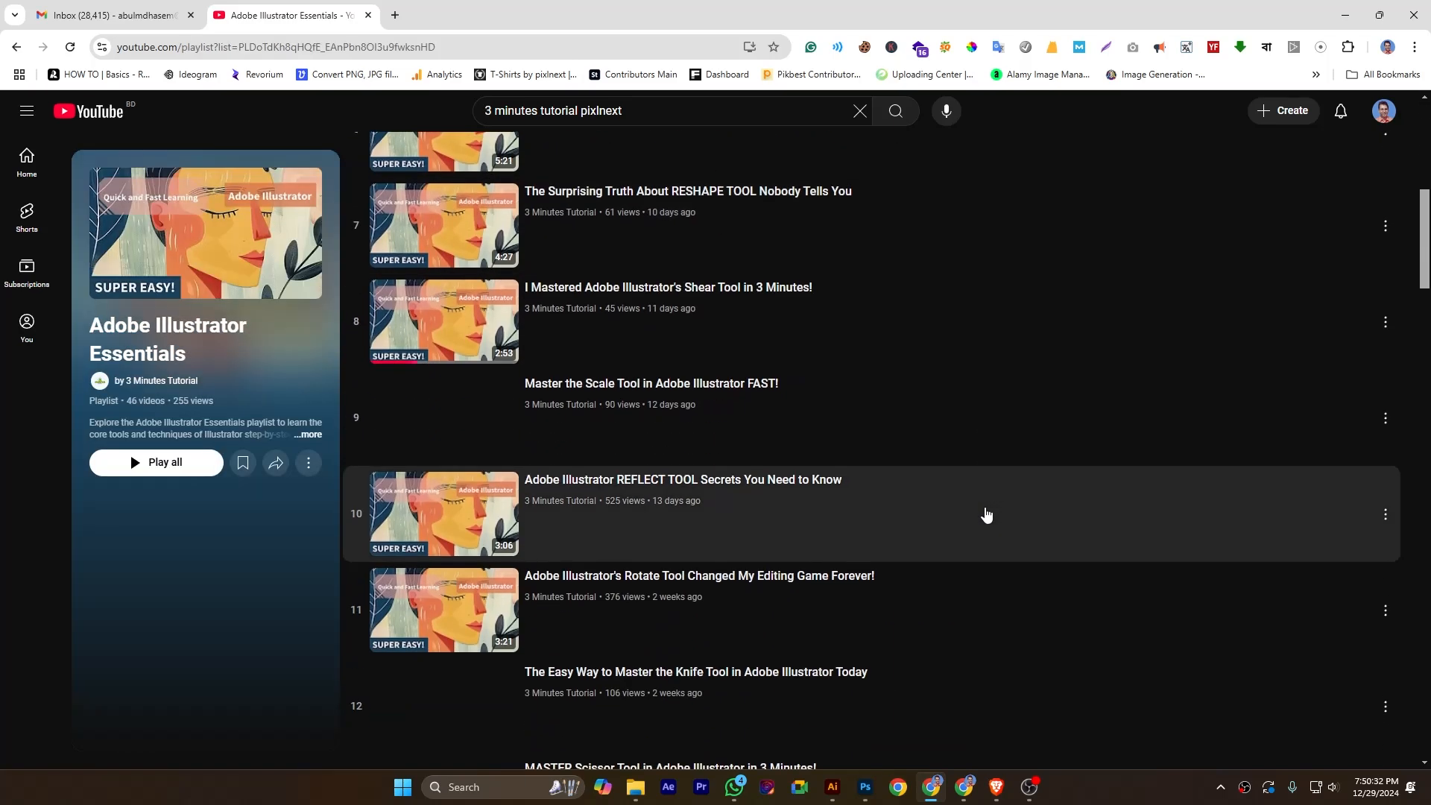
scroll(986, 517, "down", 5)
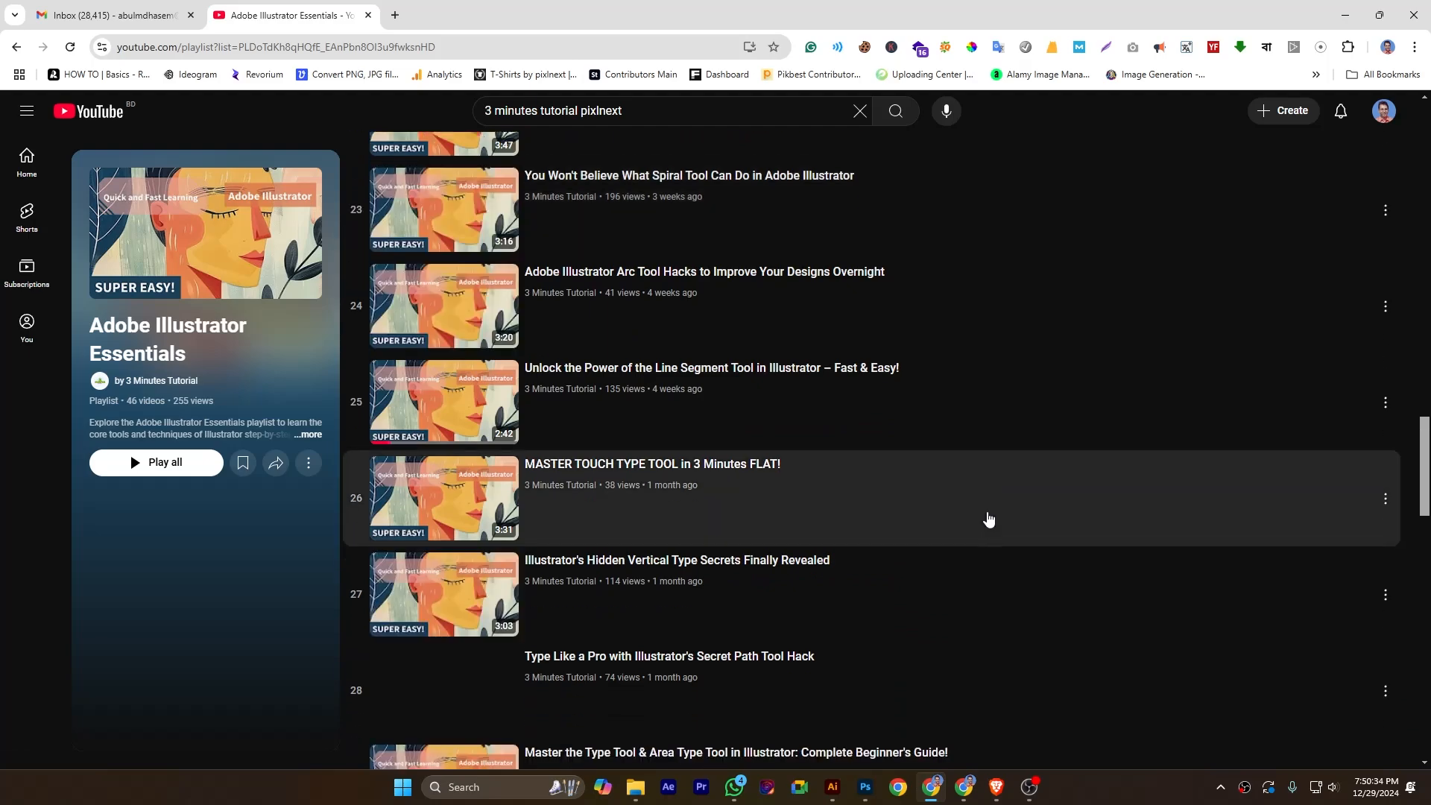
Switch to Adobe Illustrator and view the tools grouped with the Live Paint Selection Tool.
left_click(832, 787)
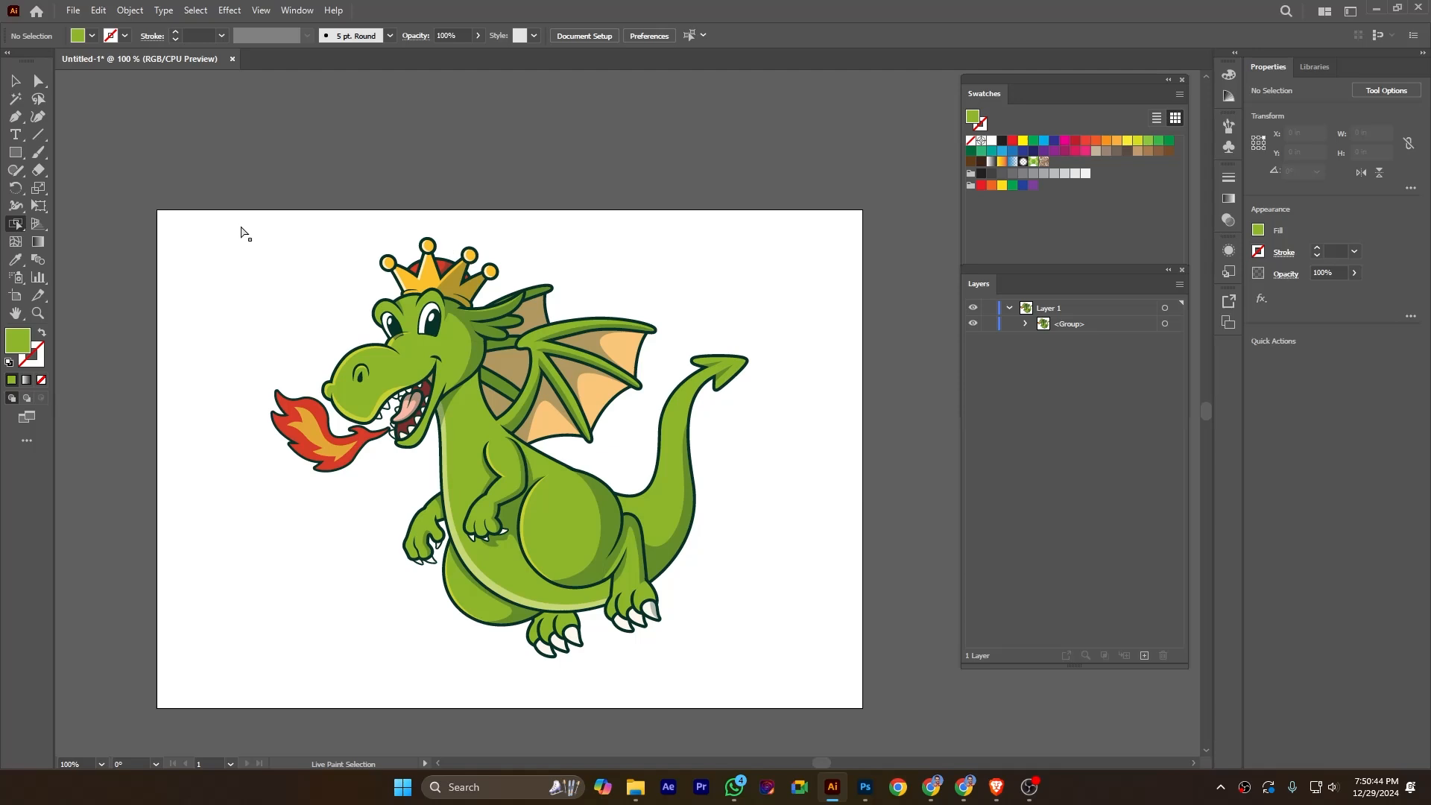
left_click(21, 228)
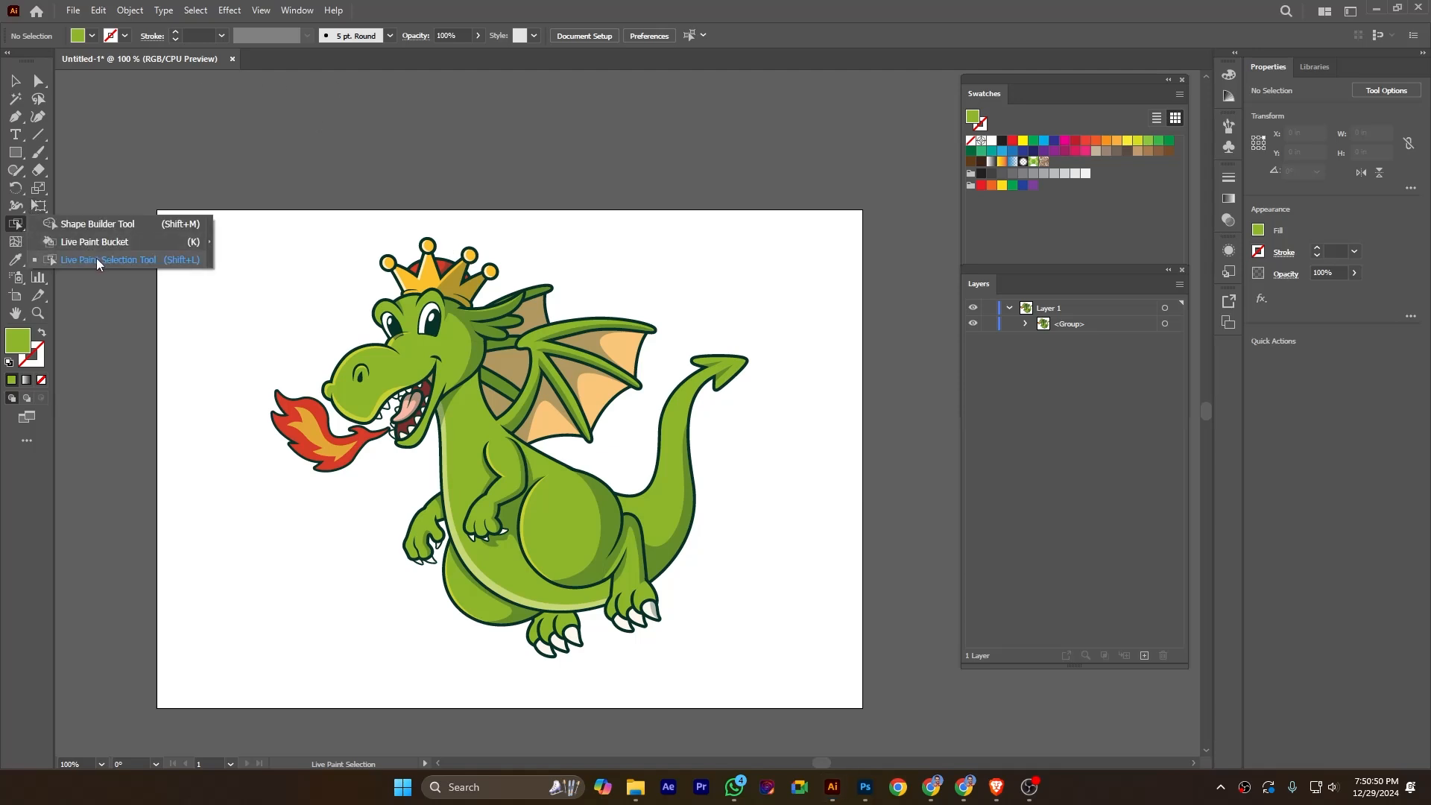
left_click(15, 227)
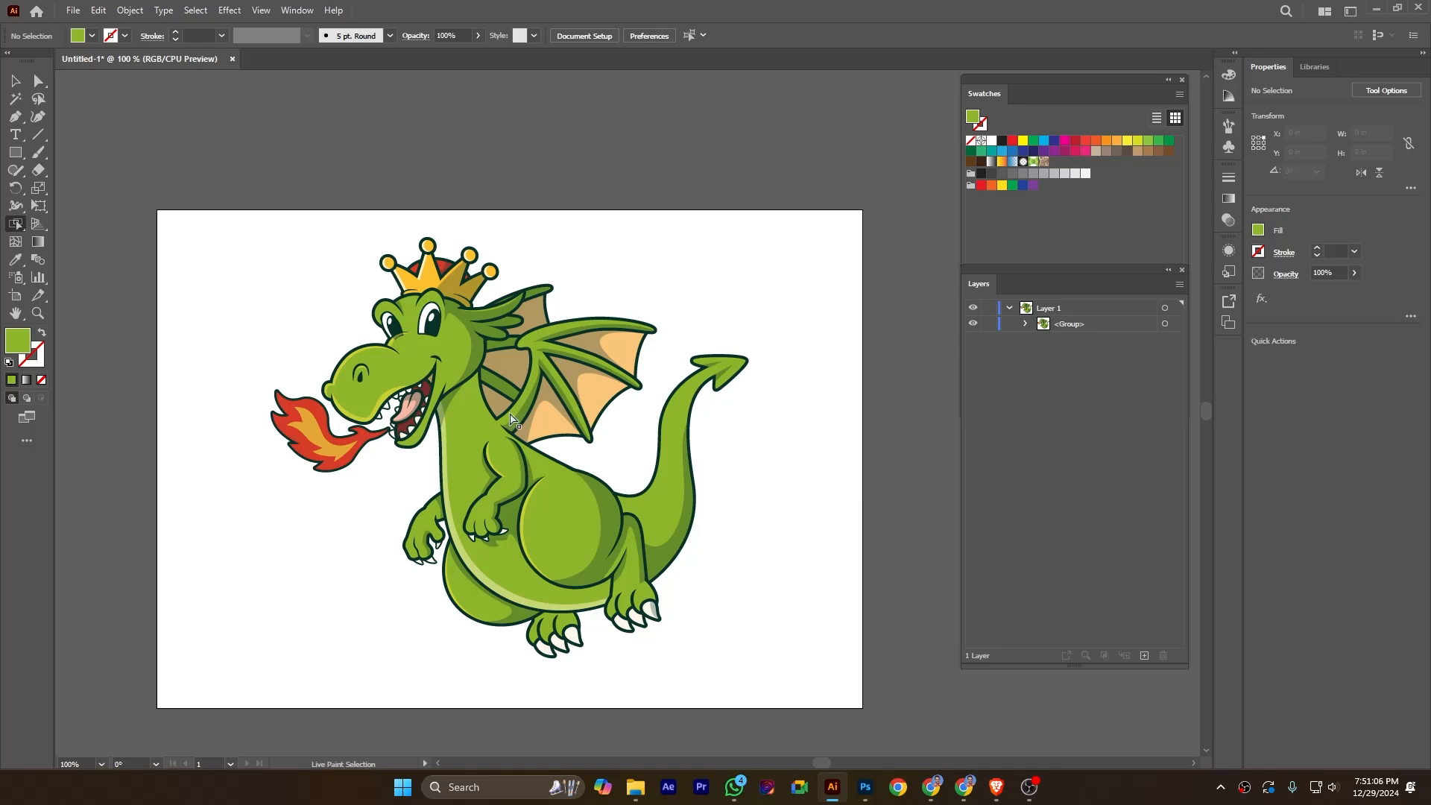
Convert the whole dragon artwork to a Live Paint group and fill its face brown with the Live Paint Bucket.
left_click_drag(244, 228, 806, 681)
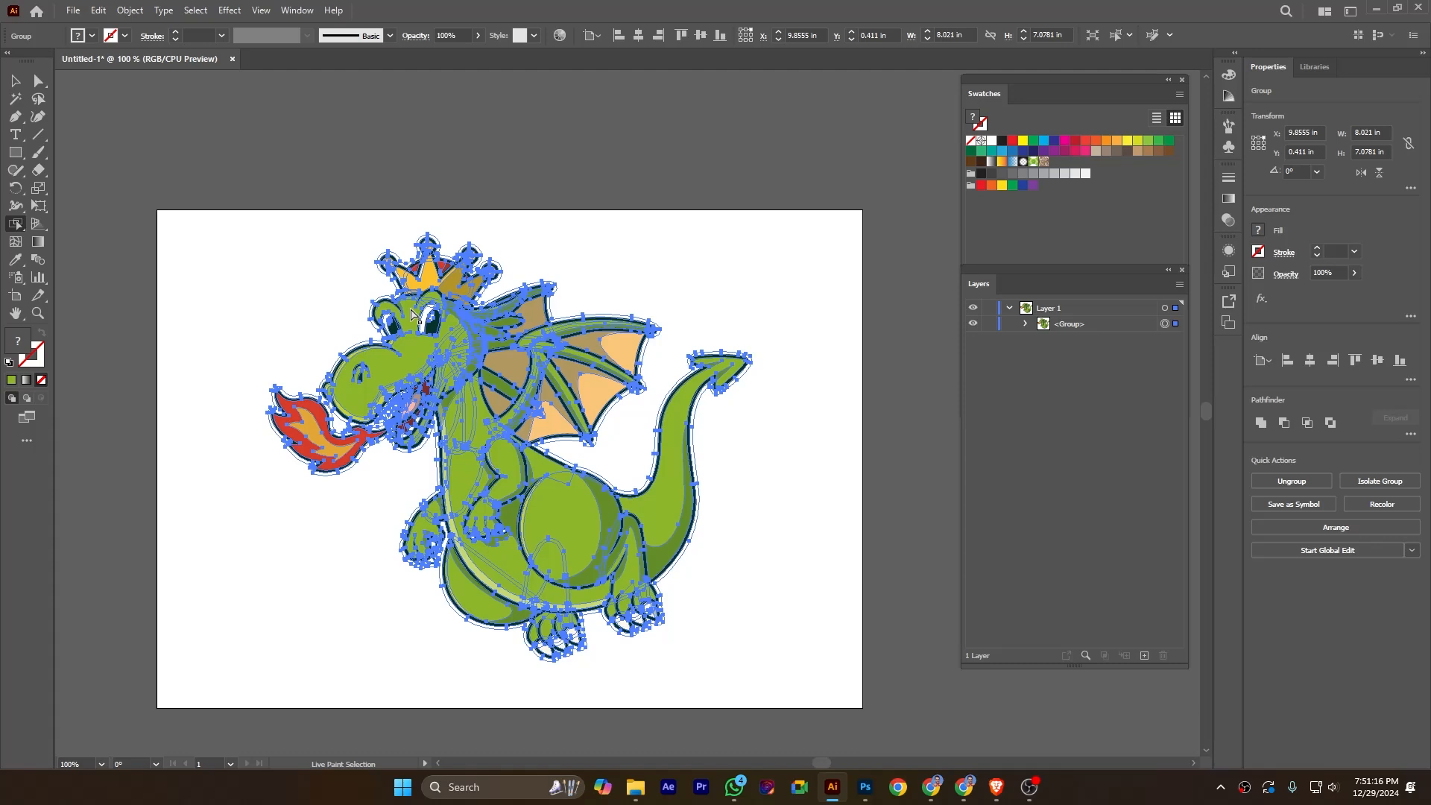
left_click_drag(22, 232, 78, 243)
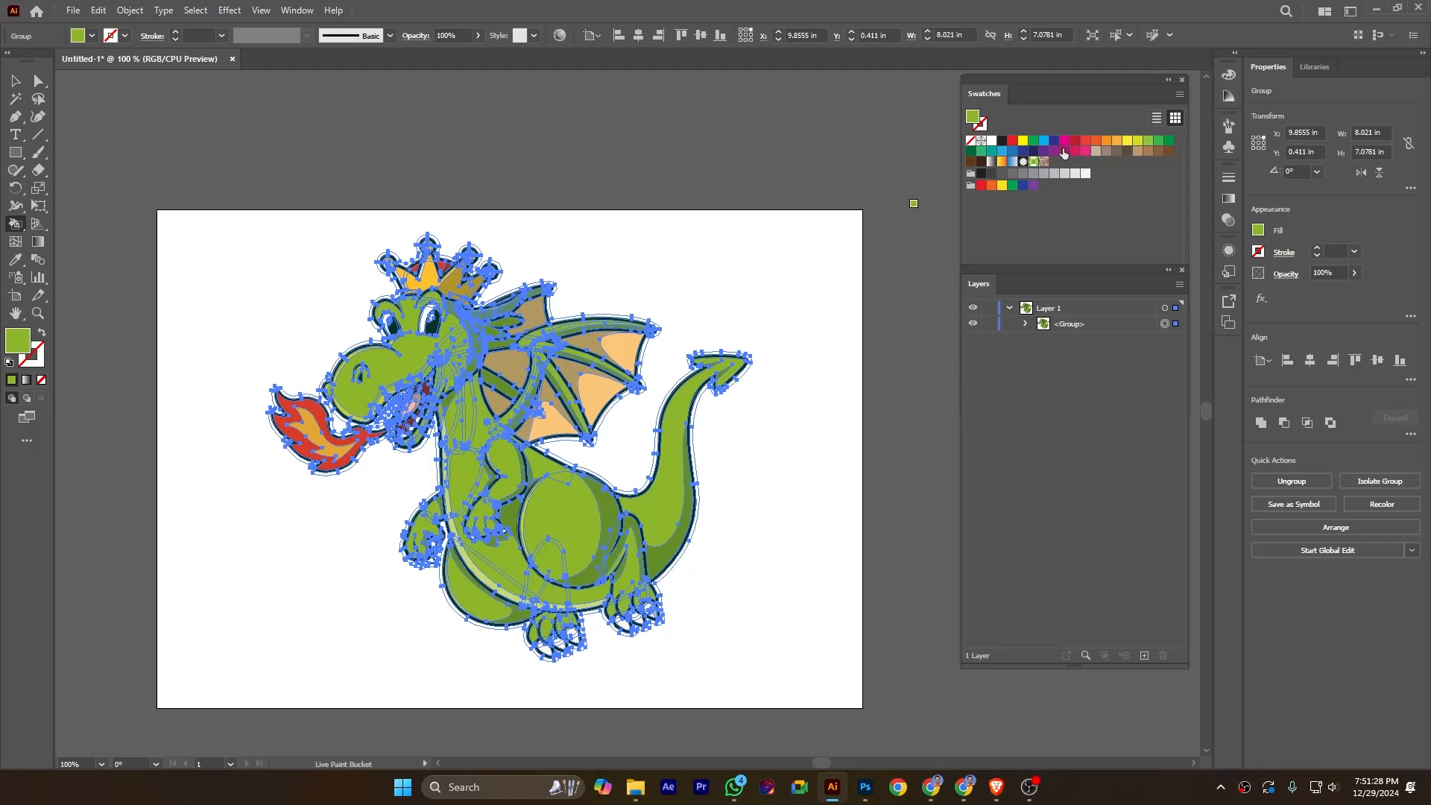
left_click(1168, 149)
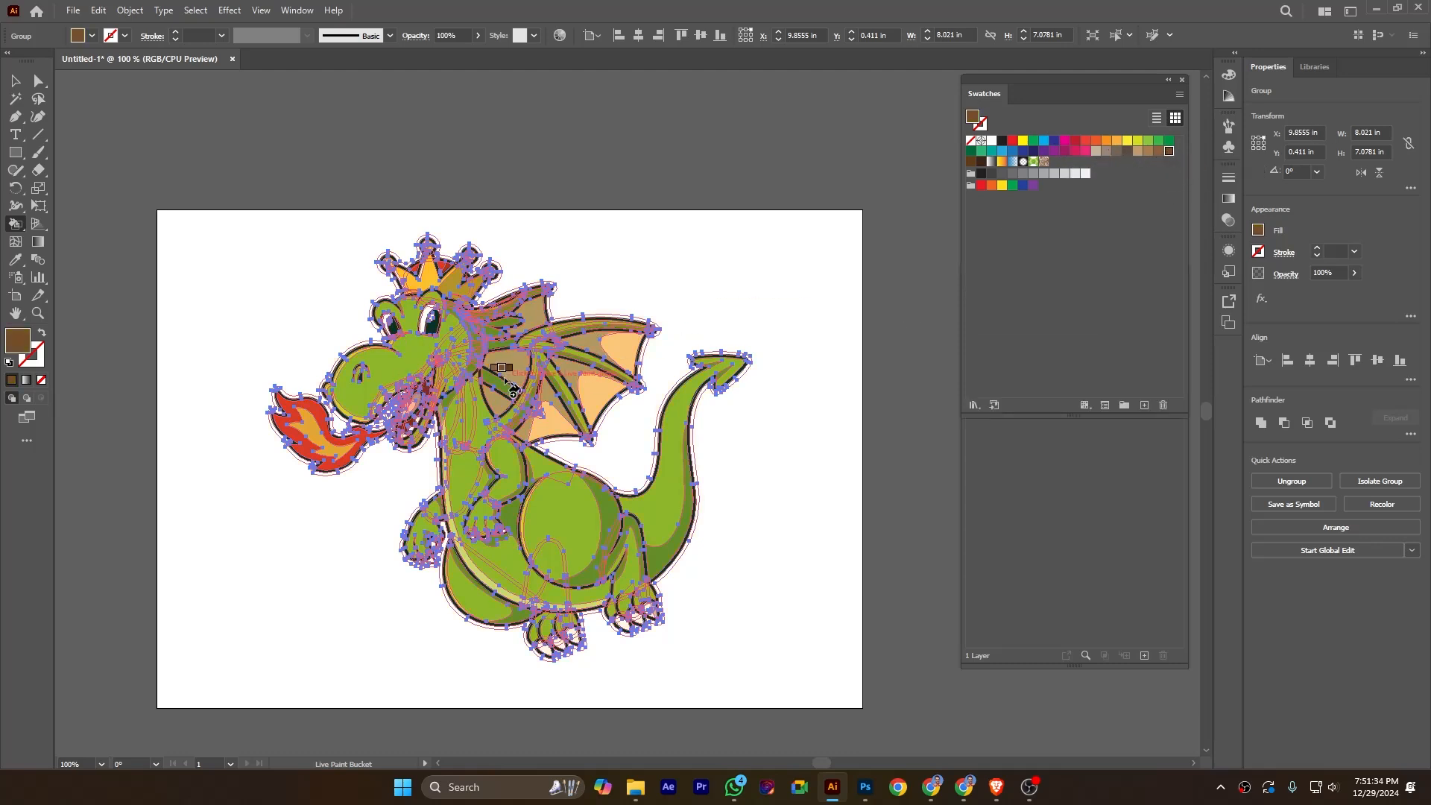
left_click(413, 355)
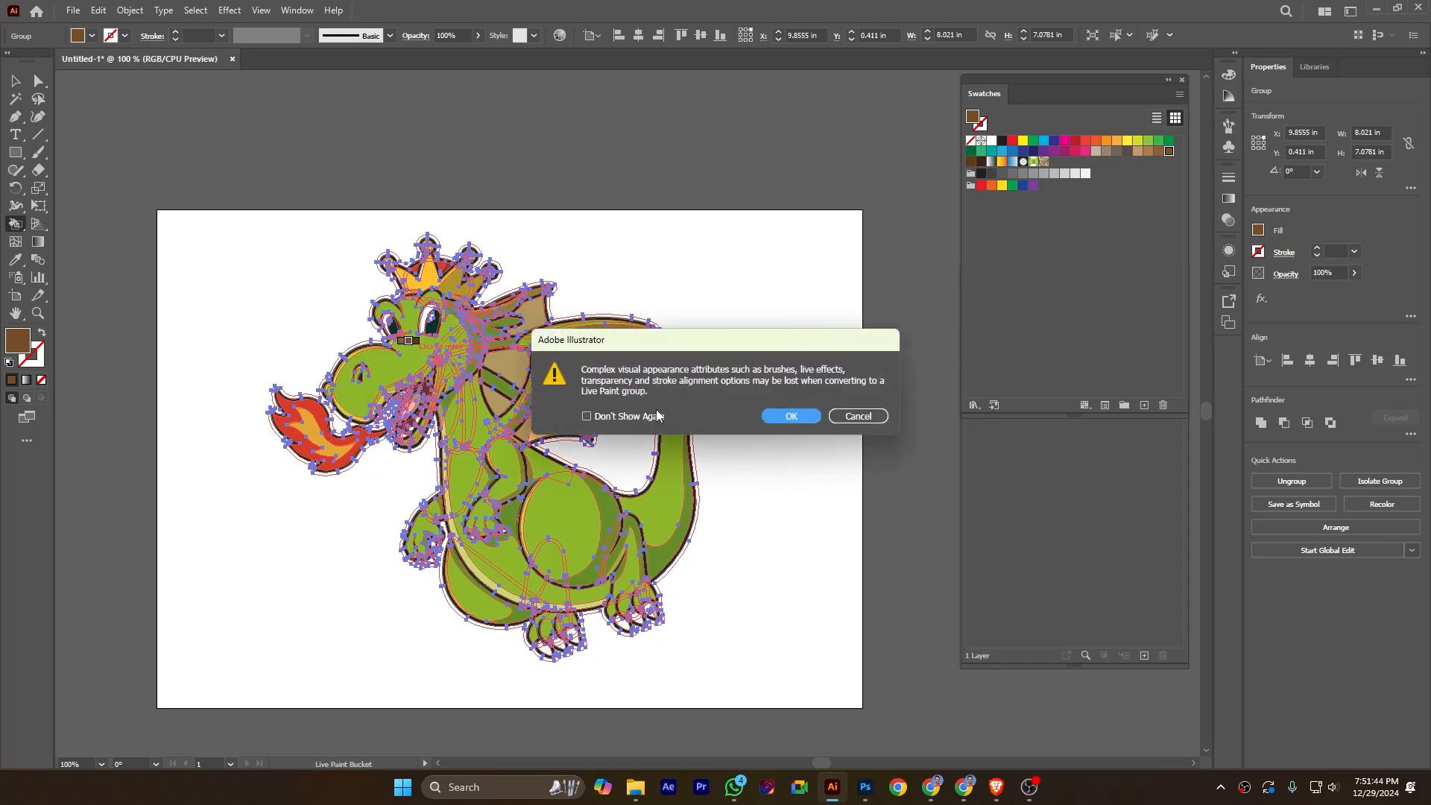
left_click(791, 416)
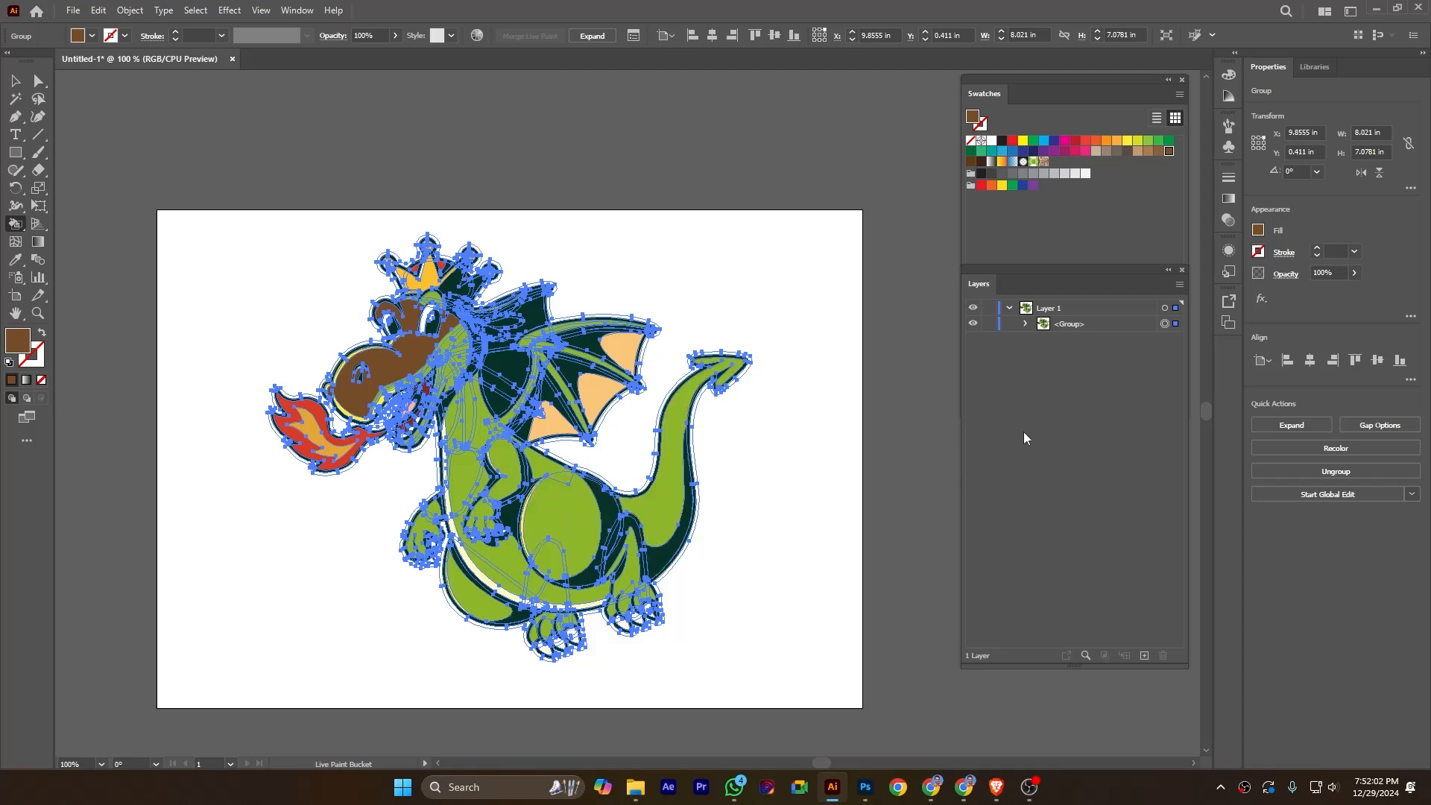
Examine the paths inside the dragon's Live Paint group in the layer structure, and collapse the Live Paint entry again.
left_click(1024, 324)
left_click(1044, 339)
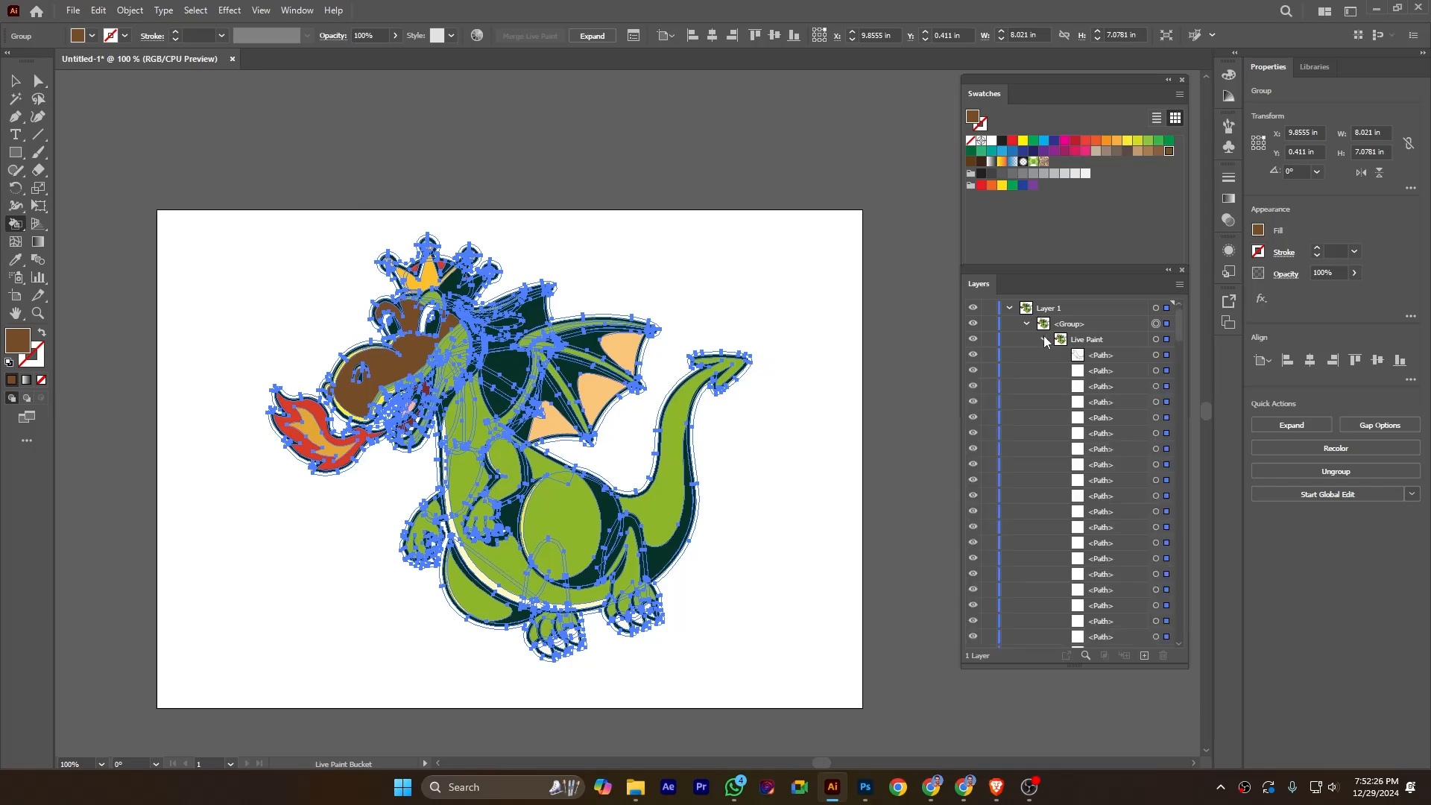
scroll(1078, 361, "down", 5)
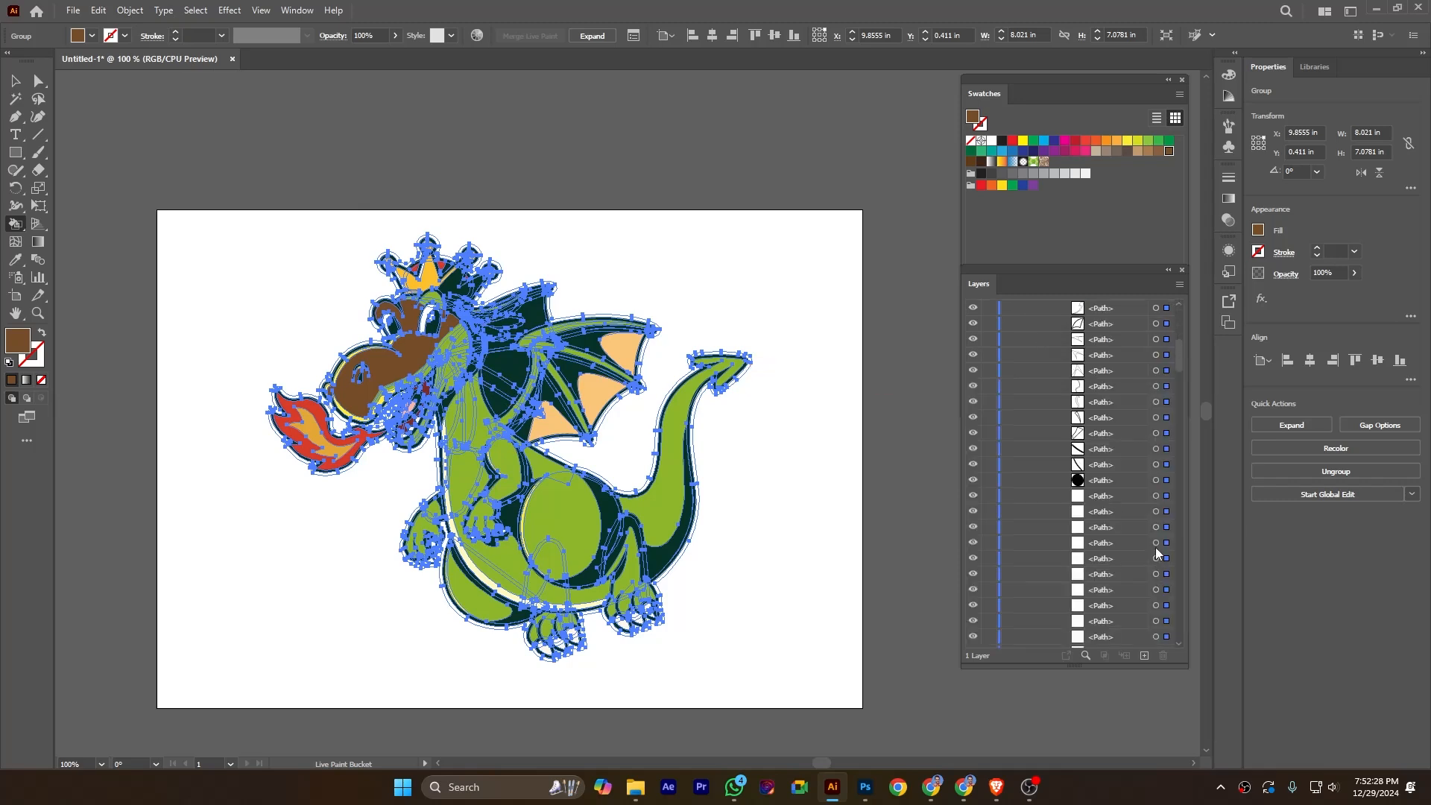
scroll(1102, 519, "down", 10)
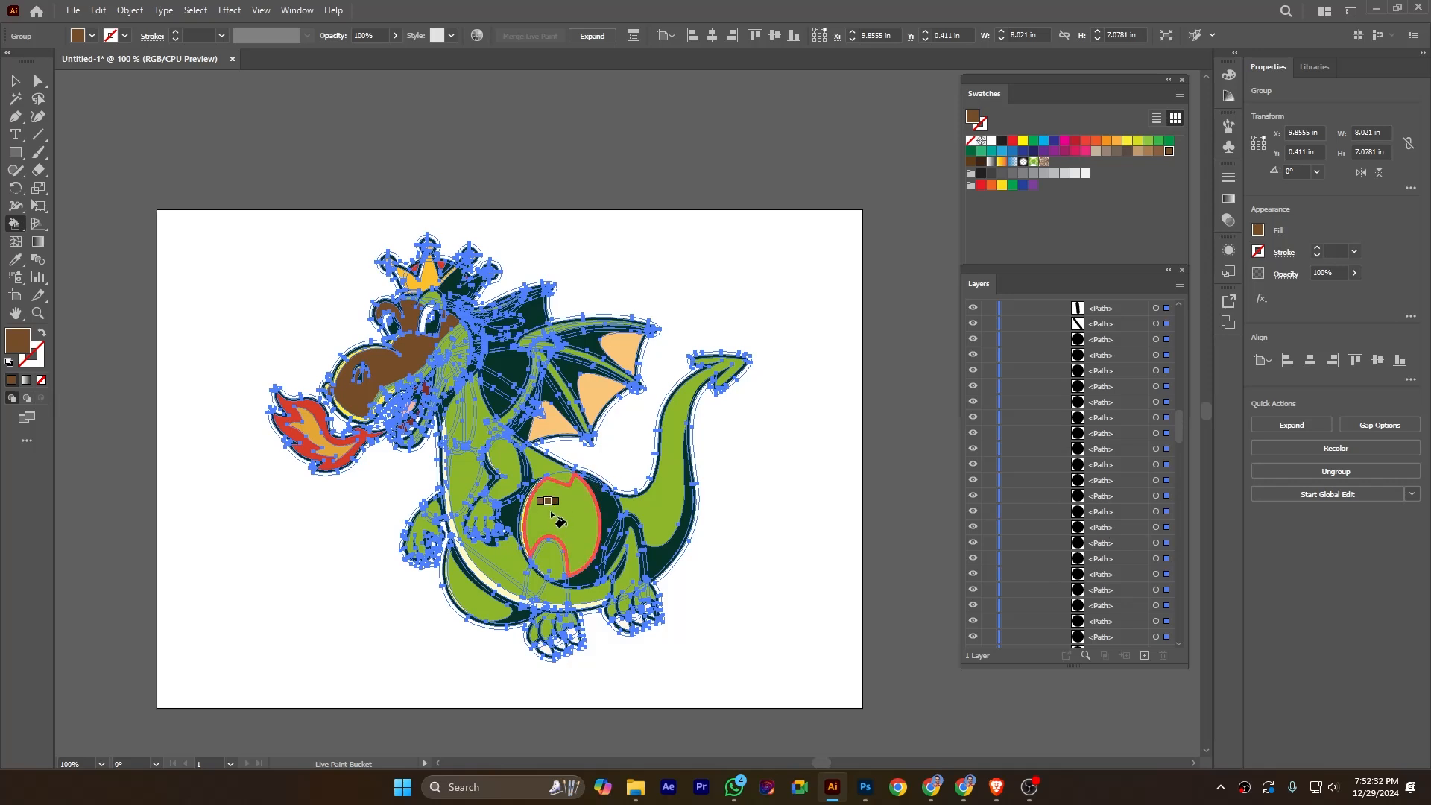
left_click_drag(1180, 423, 1192, 305)
left_click(1043, 339)
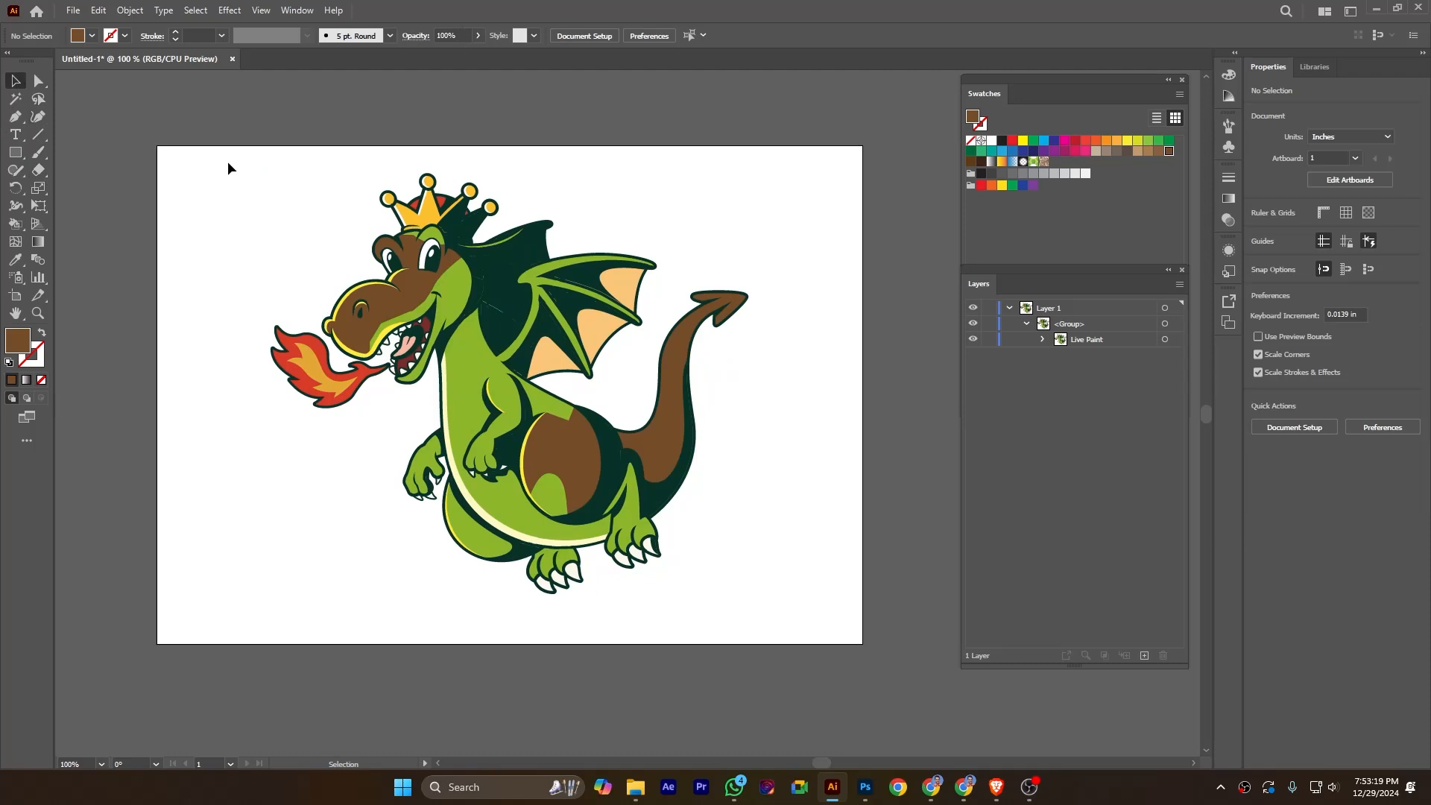
Expand the dragon's Live Paint group with Object, Fill and Stroke included.
left_click_drag(212, 150, 892, 642)
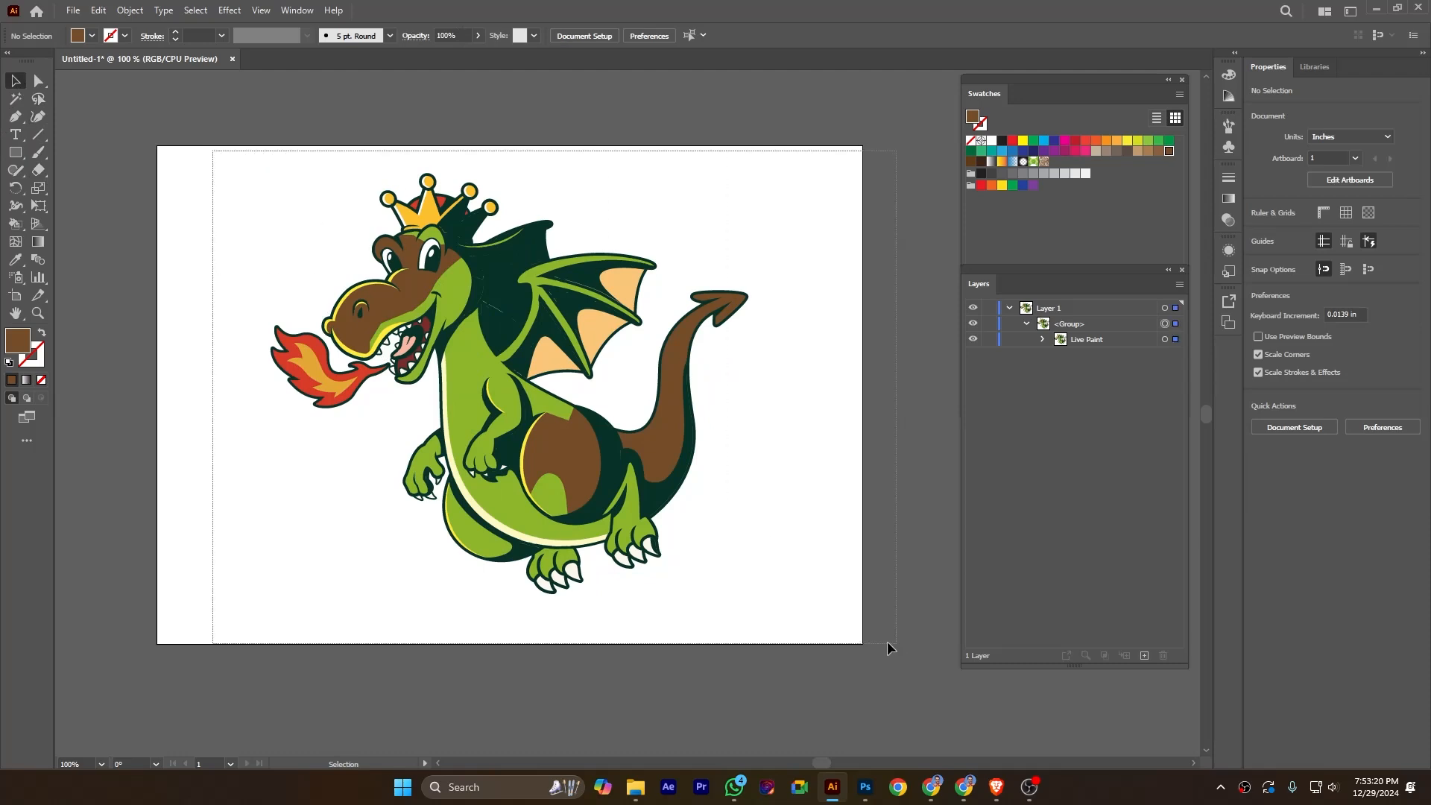
left_click(138, 9)
left_click(179, 205)
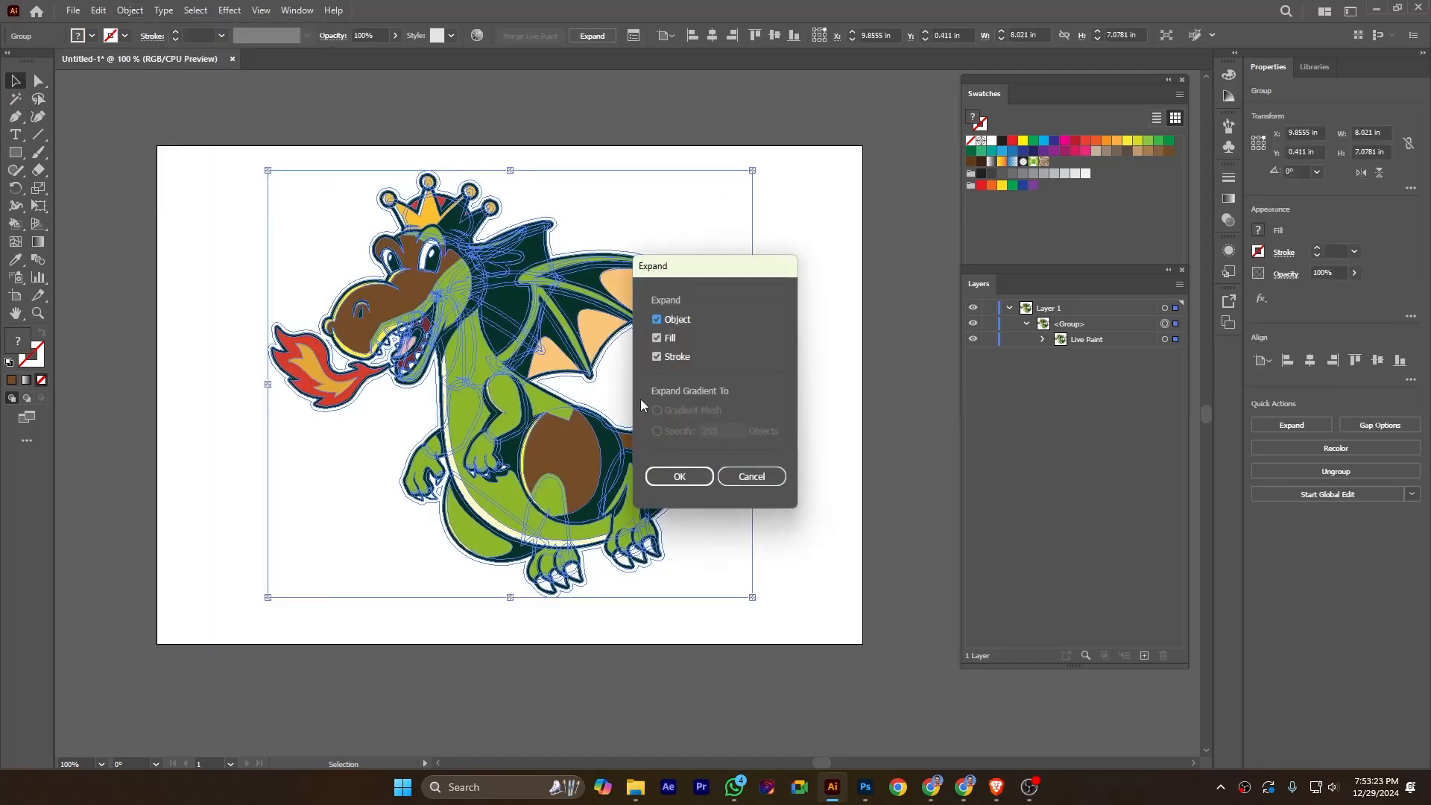
left_click(690, 477)
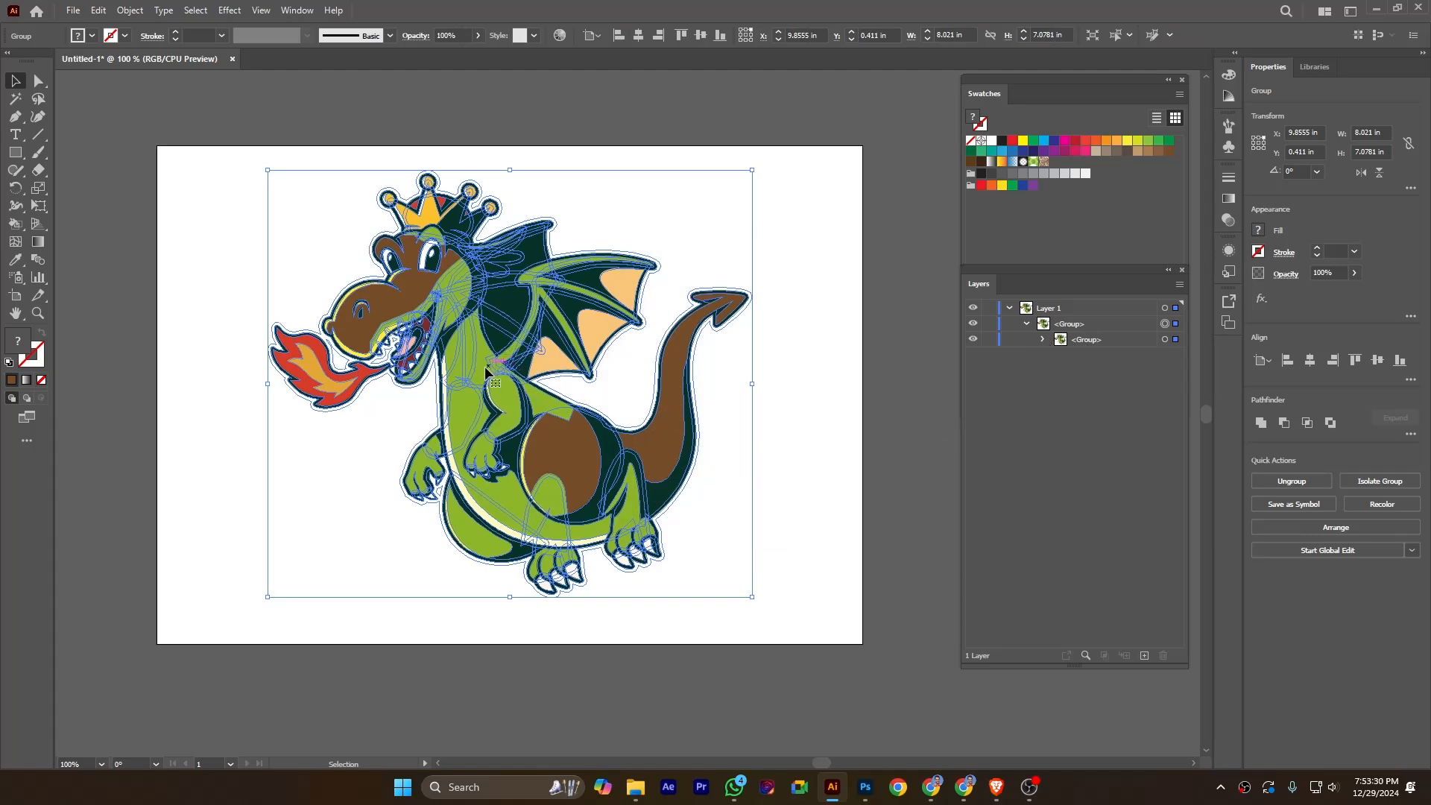
Examine the paths in the expanded dragon's nested groups and check how its brown belly area selects.
left_click(795, 378)
left_click(1042, 339)
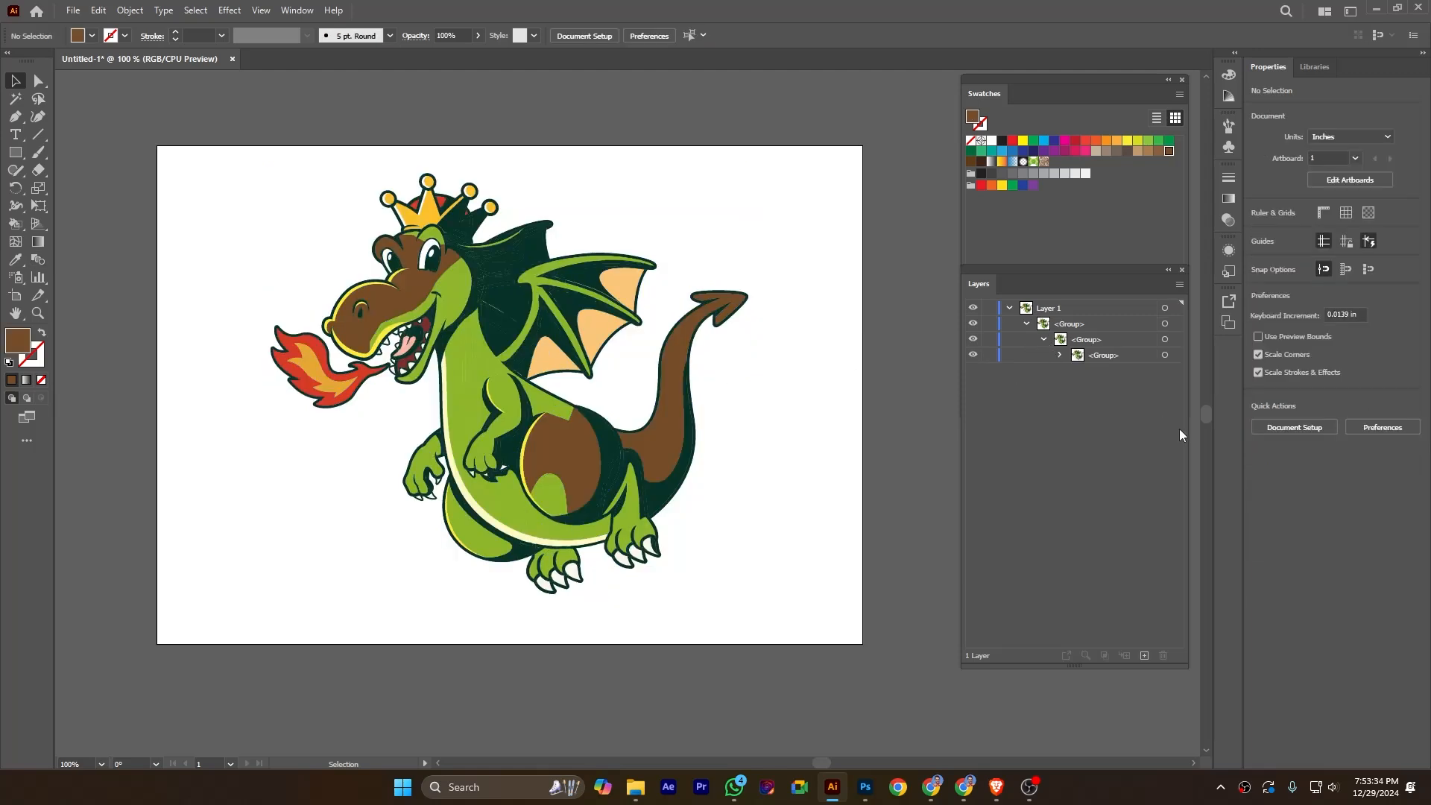
left_click(1060, 355)
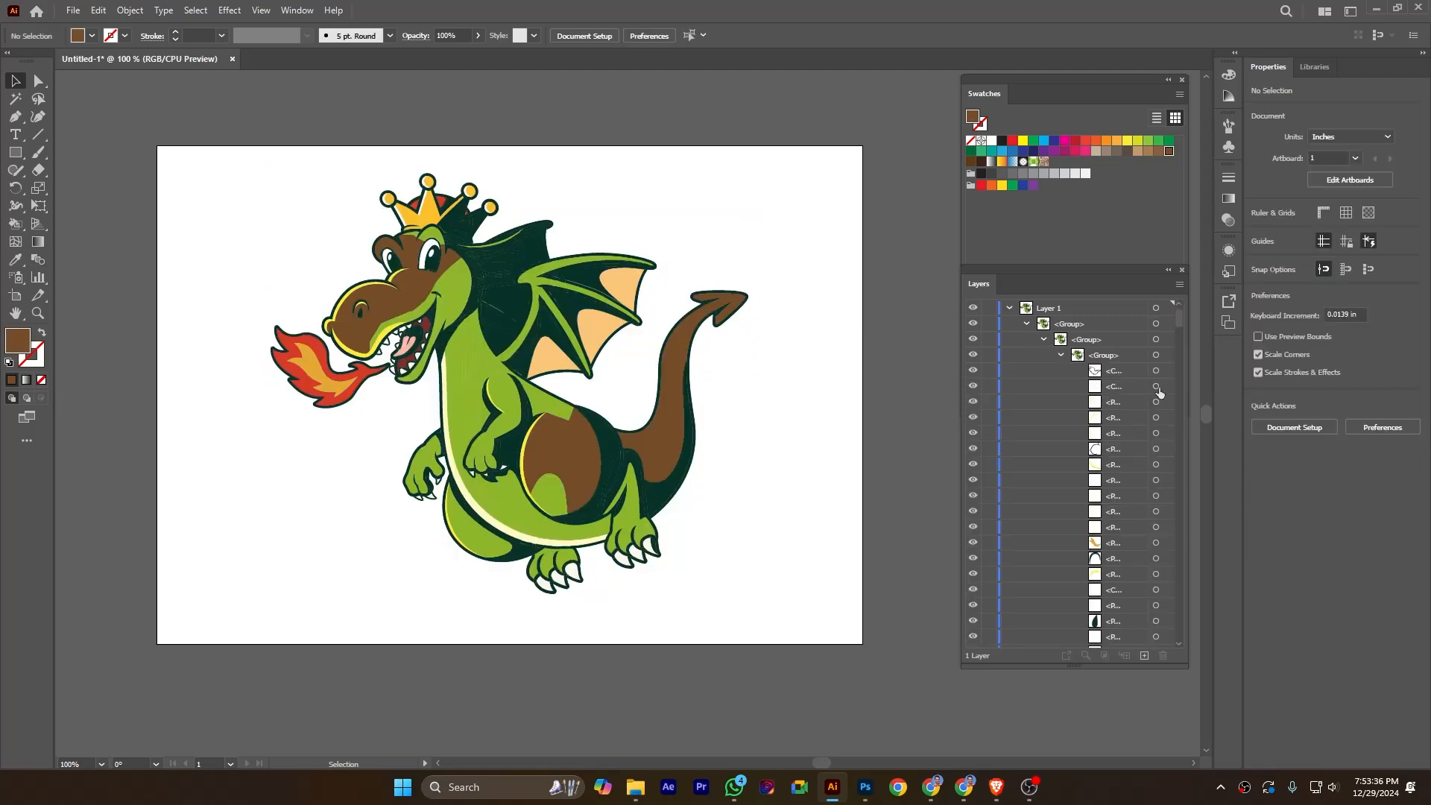
left_click_drag(1178, 319, 1180, 345)
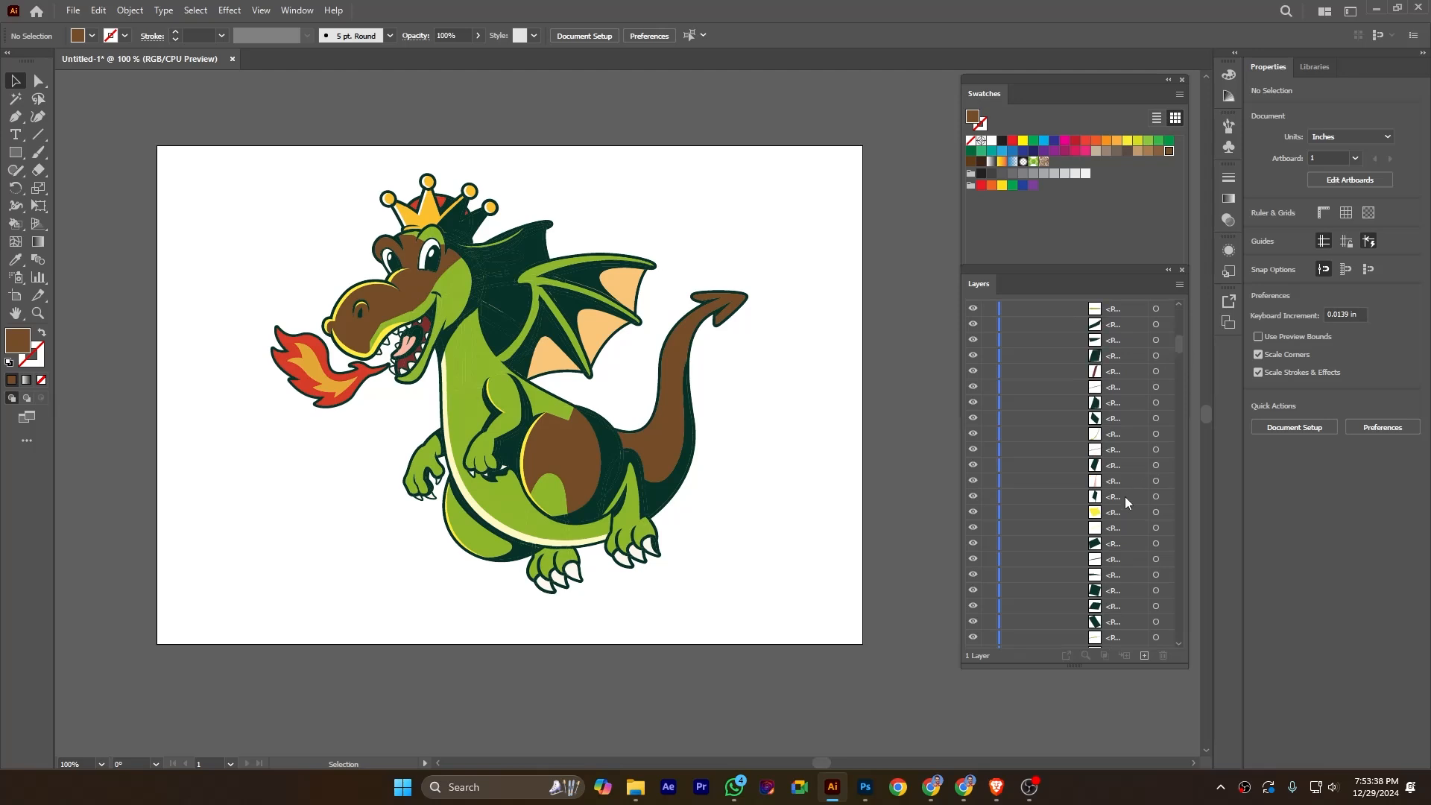
left_click(582, 469)
left_click(804, 445)
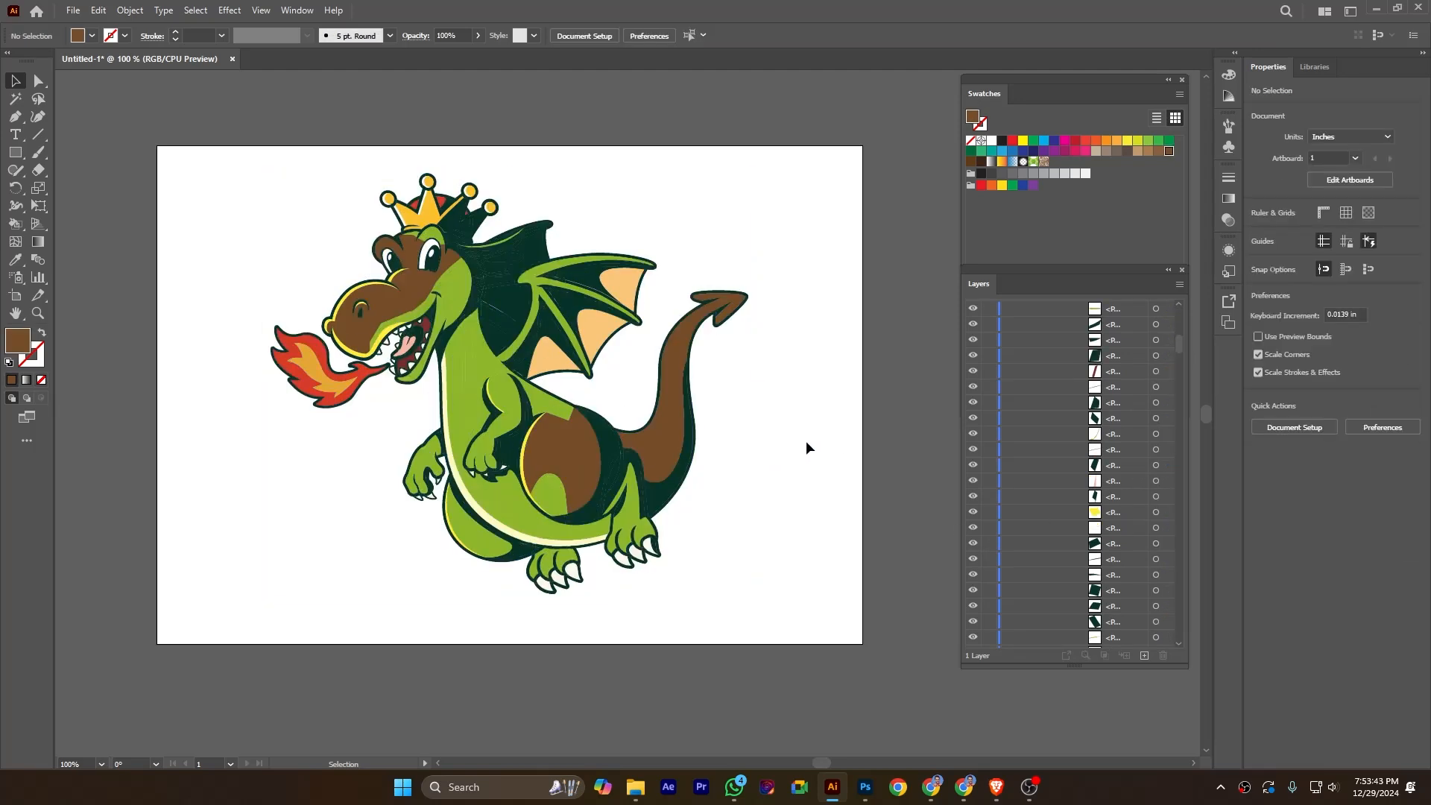
left_click(584, 463)
left_click(723, 455)
Undo the dragon's expansion and the brown fill on its tail.
left_click_drag(213, 151, 793, 605)
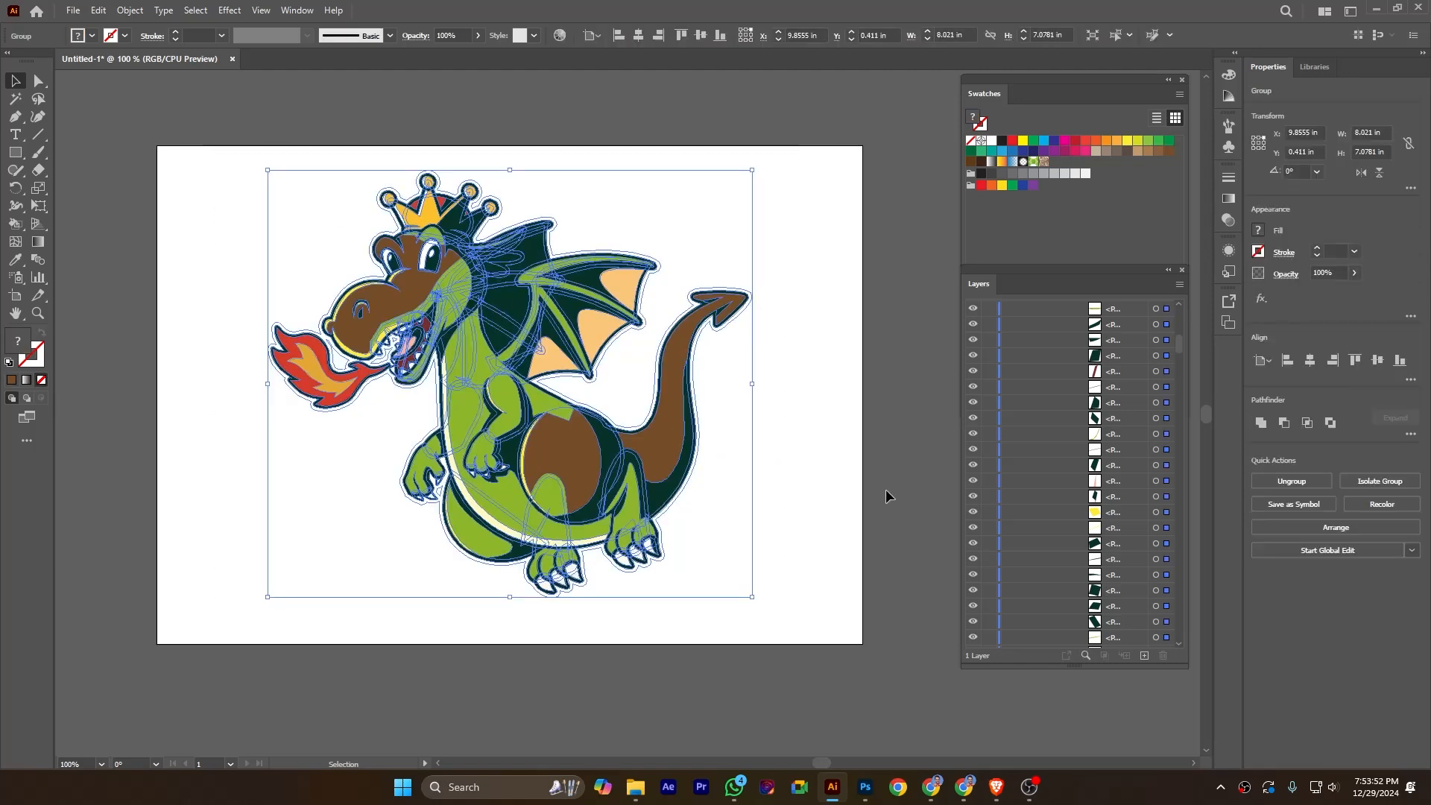
key("a")
key("ctrl+alt+x")
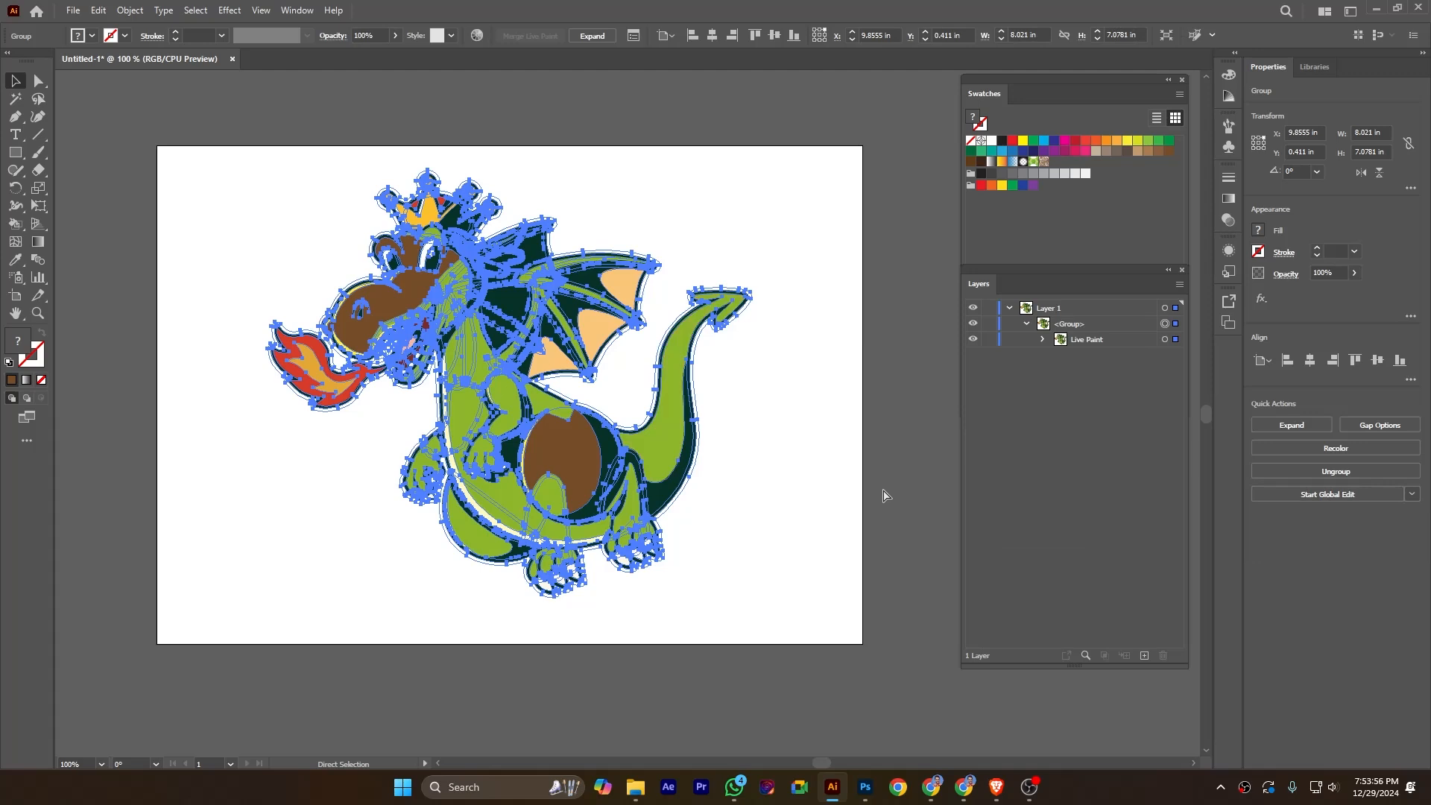
key("v")
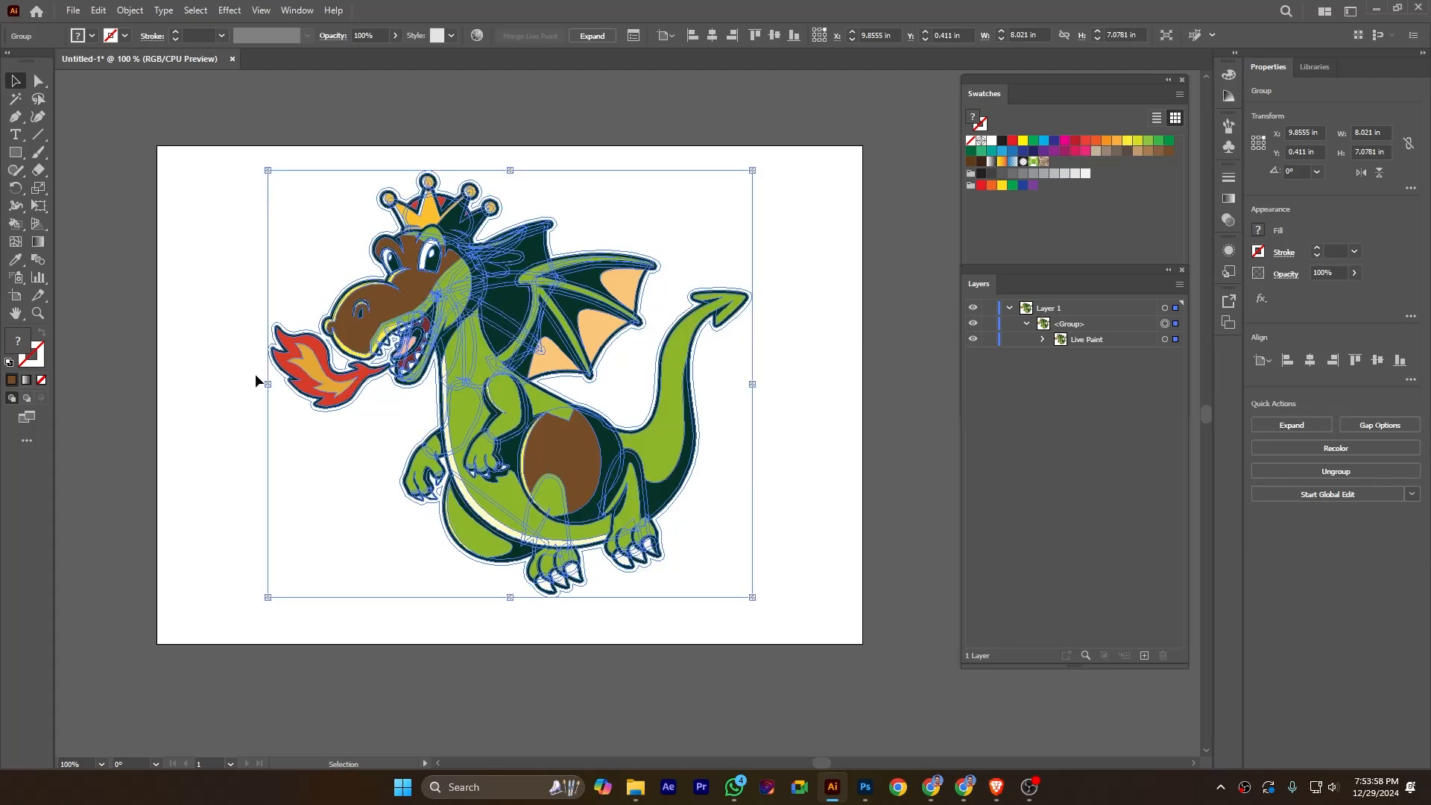
Select the dragon's green tail area with the Live Paint Selection Tool and fill it with magenta.
left_click(22, 229)
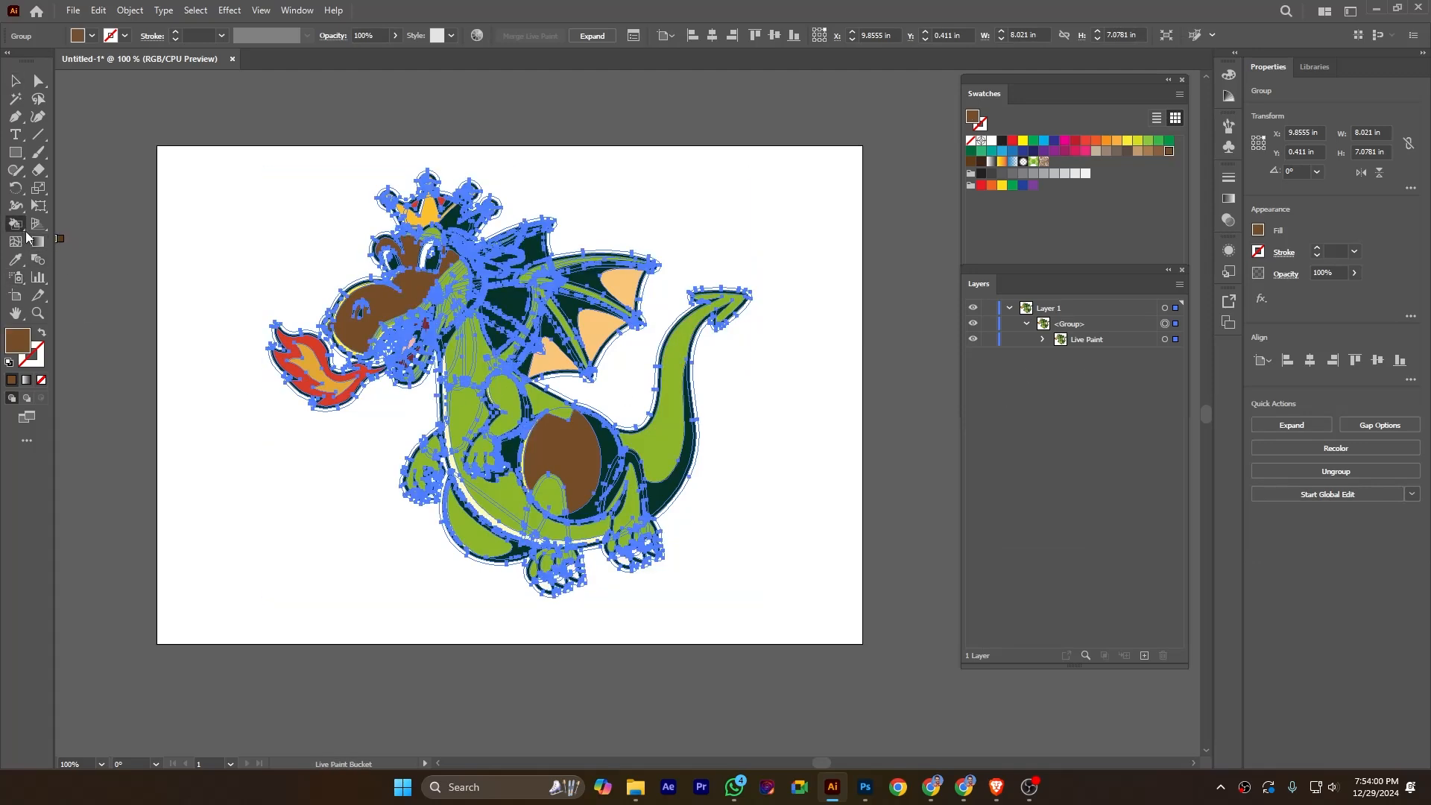
left_click(22, 233)
left_click(123, 261)
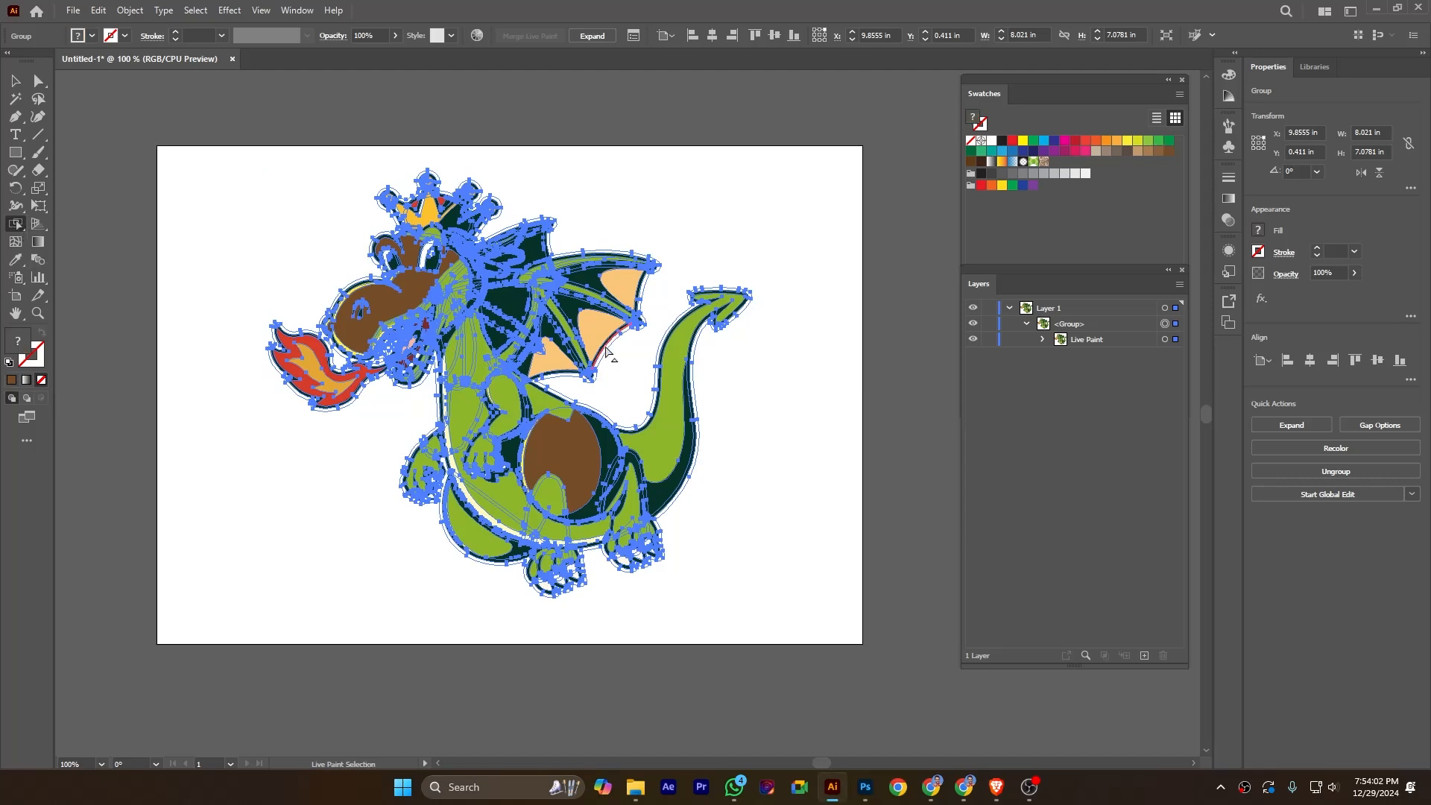
left_click(656, 447)
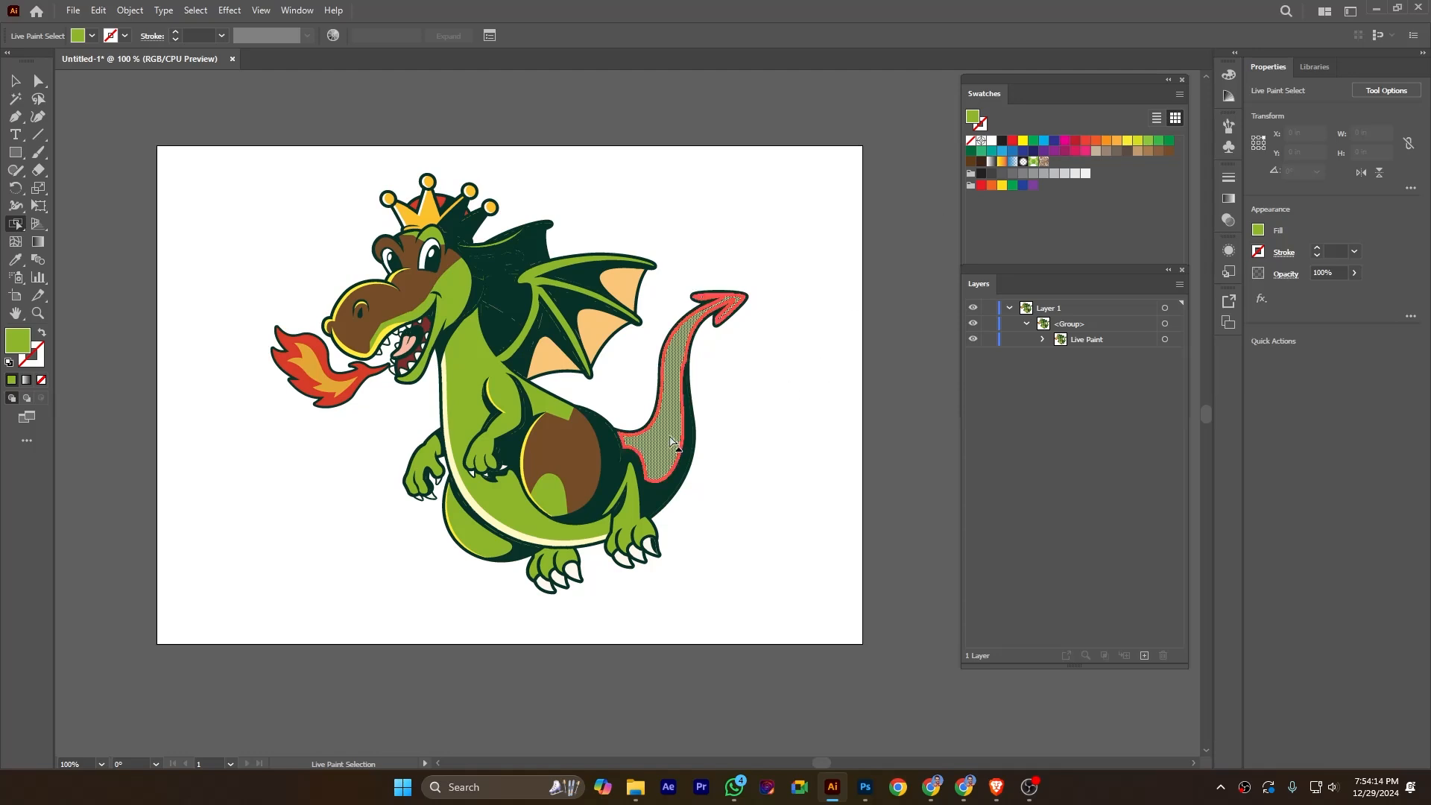
left_click(1064, 142)
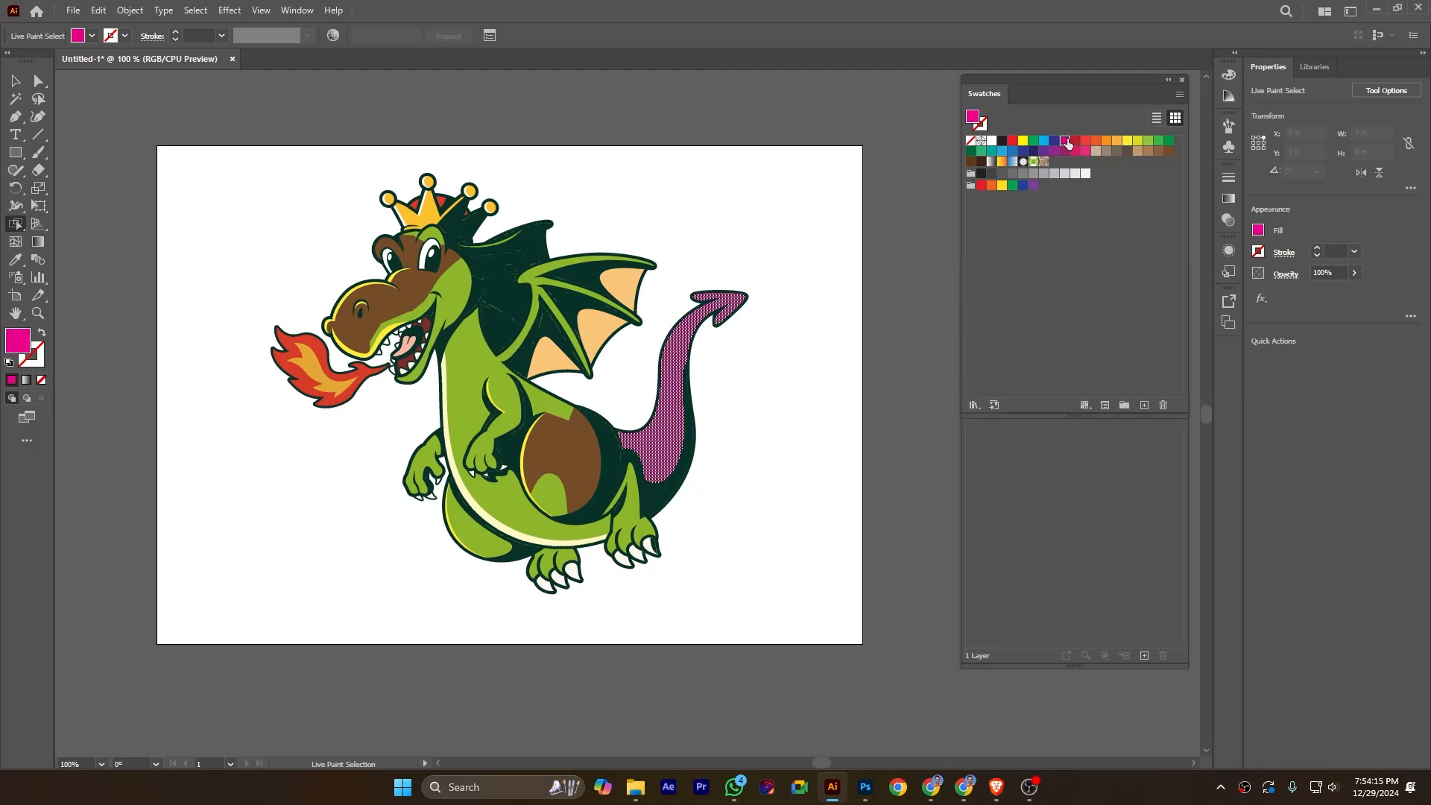
left_click(805, 385)
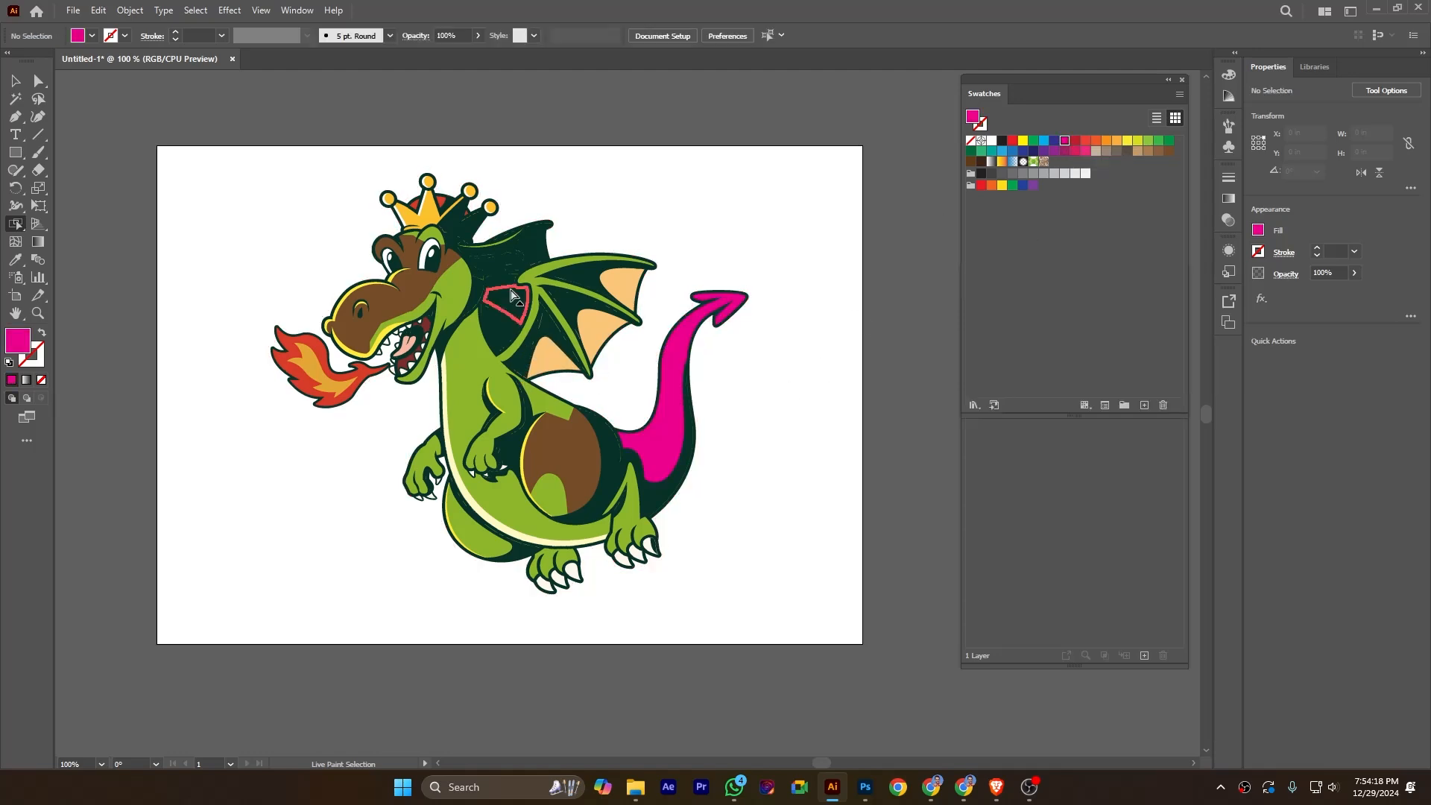
Select all areas sharing the crown's yellow fill color and recolor them with the green swatch C=85 M=10 Y=100 K=10.
left_click(435, 222)
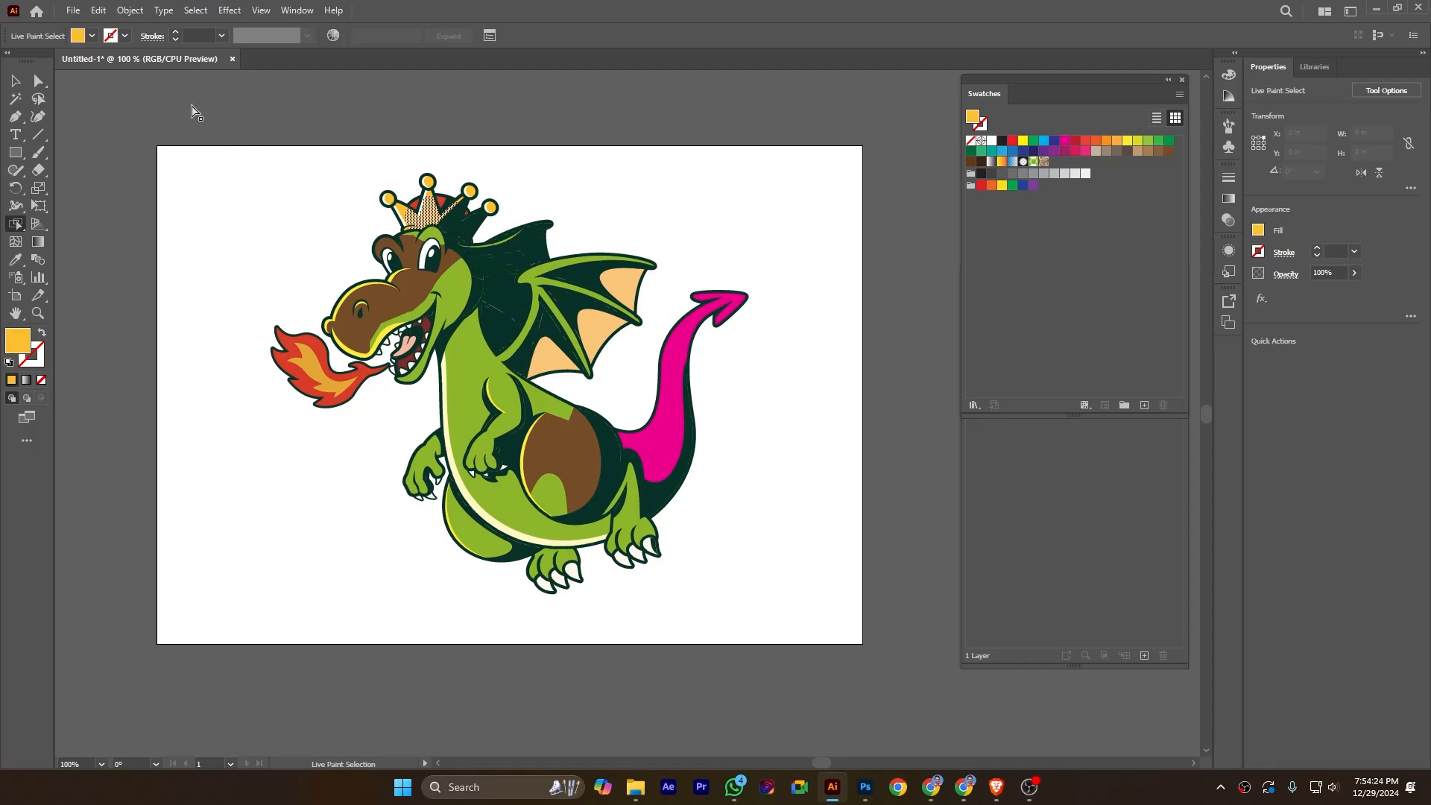
left_click(195, 11)
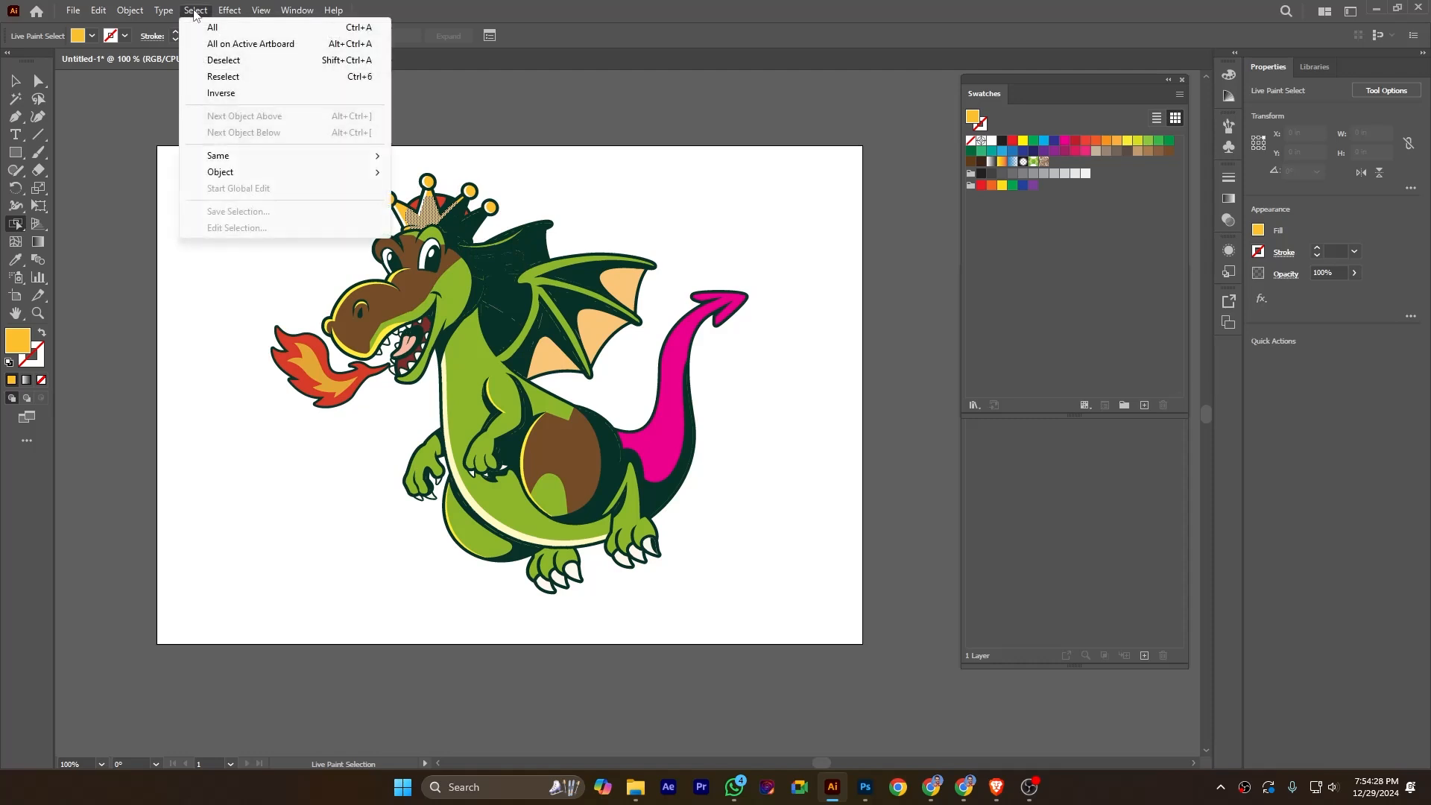
mouse_move(313, 162)
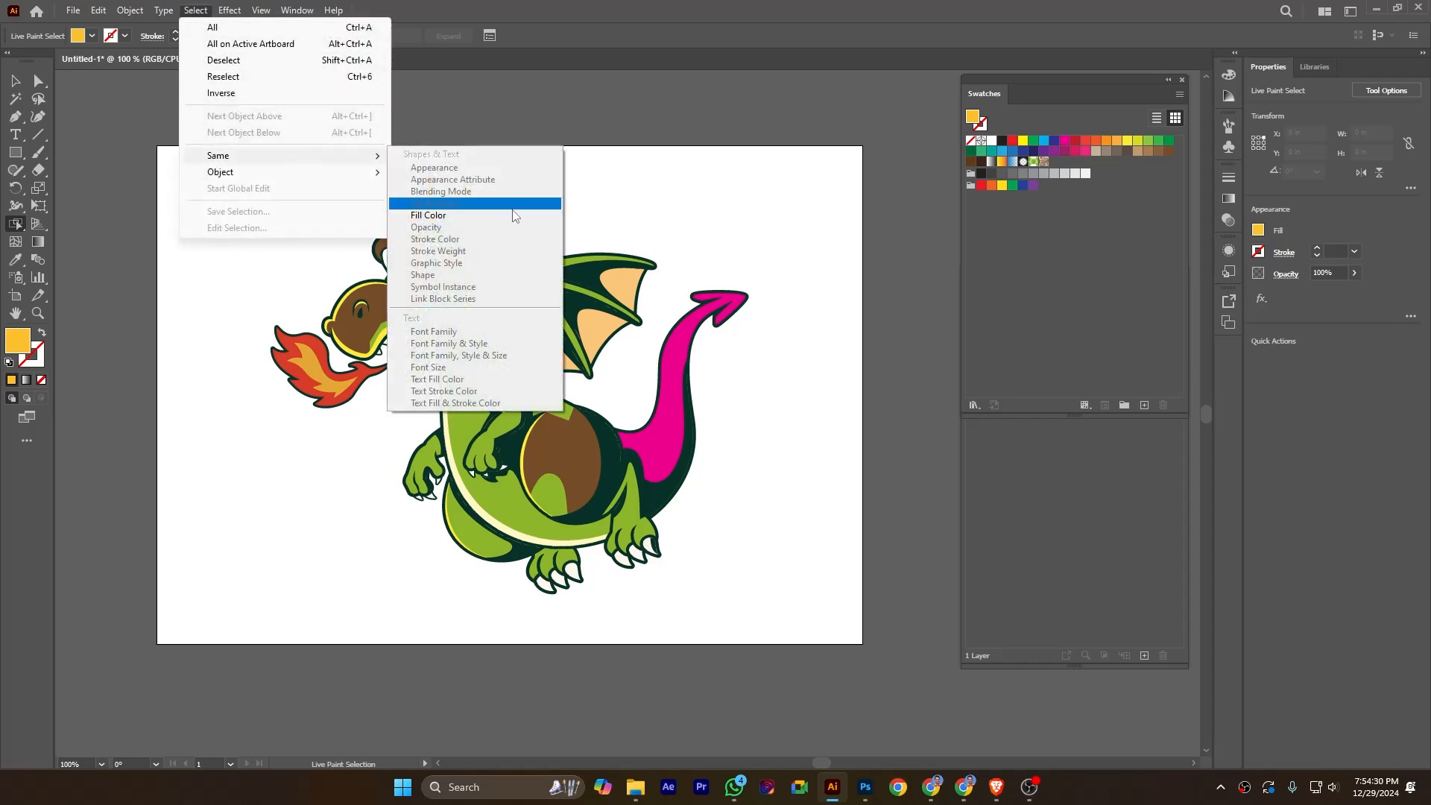
left_click(450, 216)
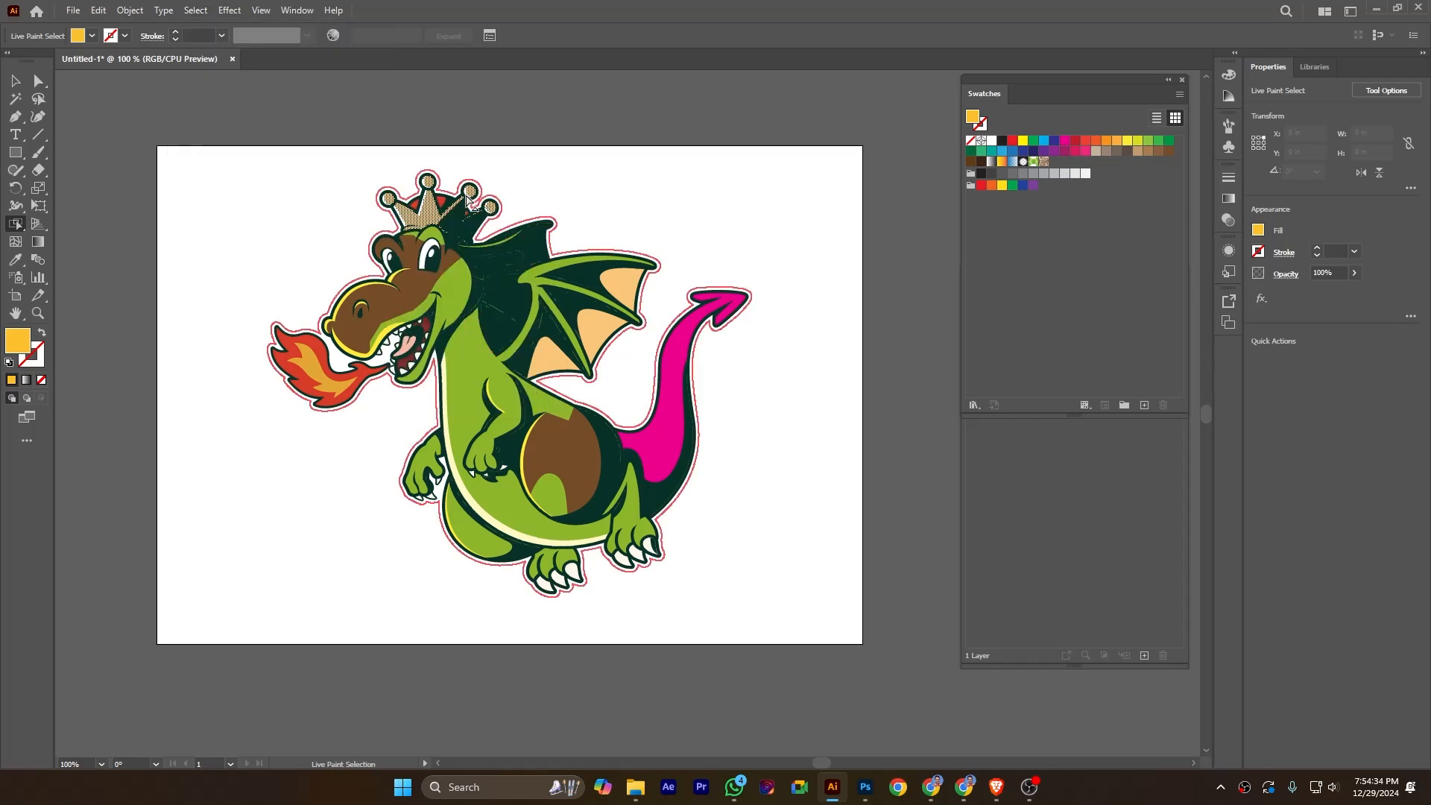
left_click(1116, 141)
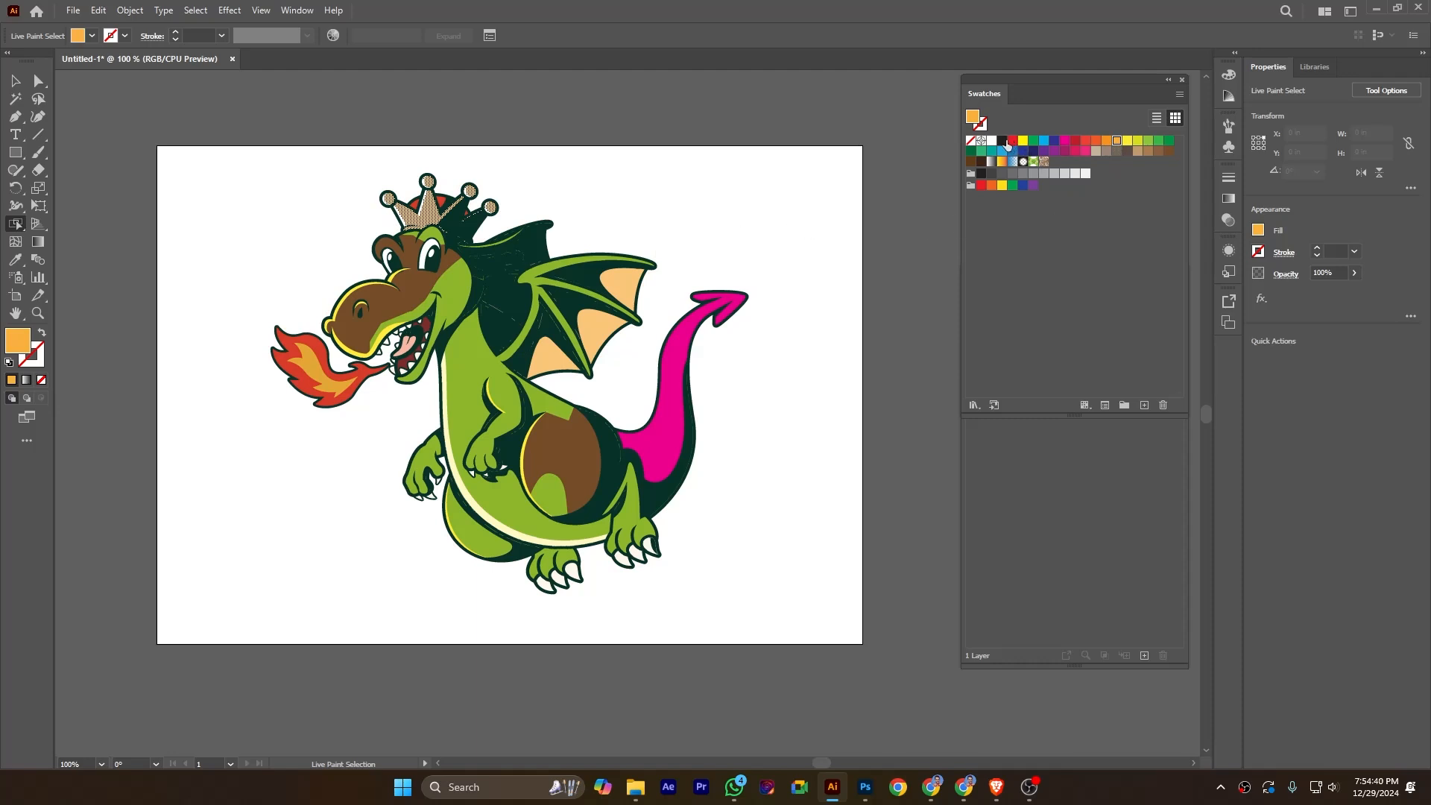
left_click(1169, 148)
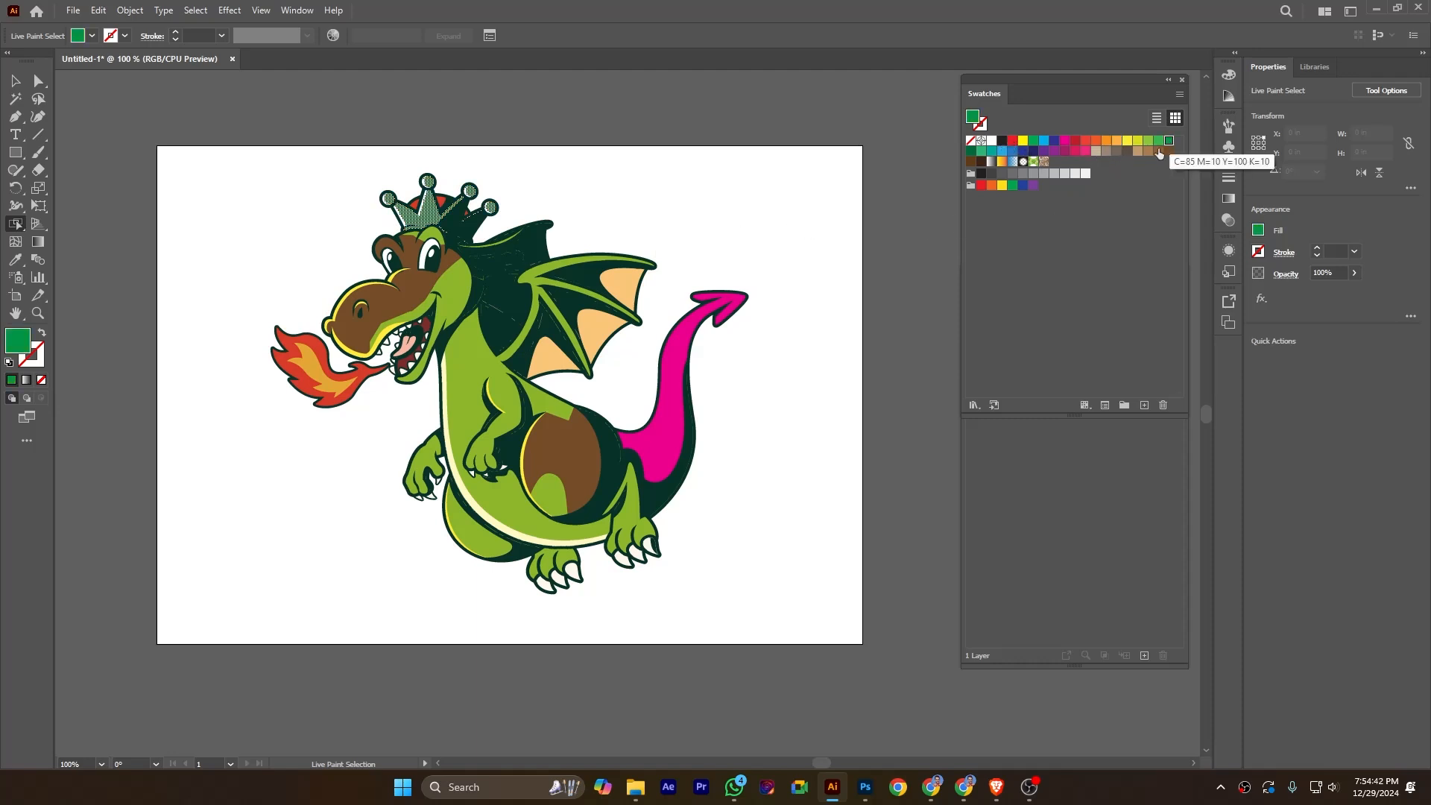
left_click(767, 234)
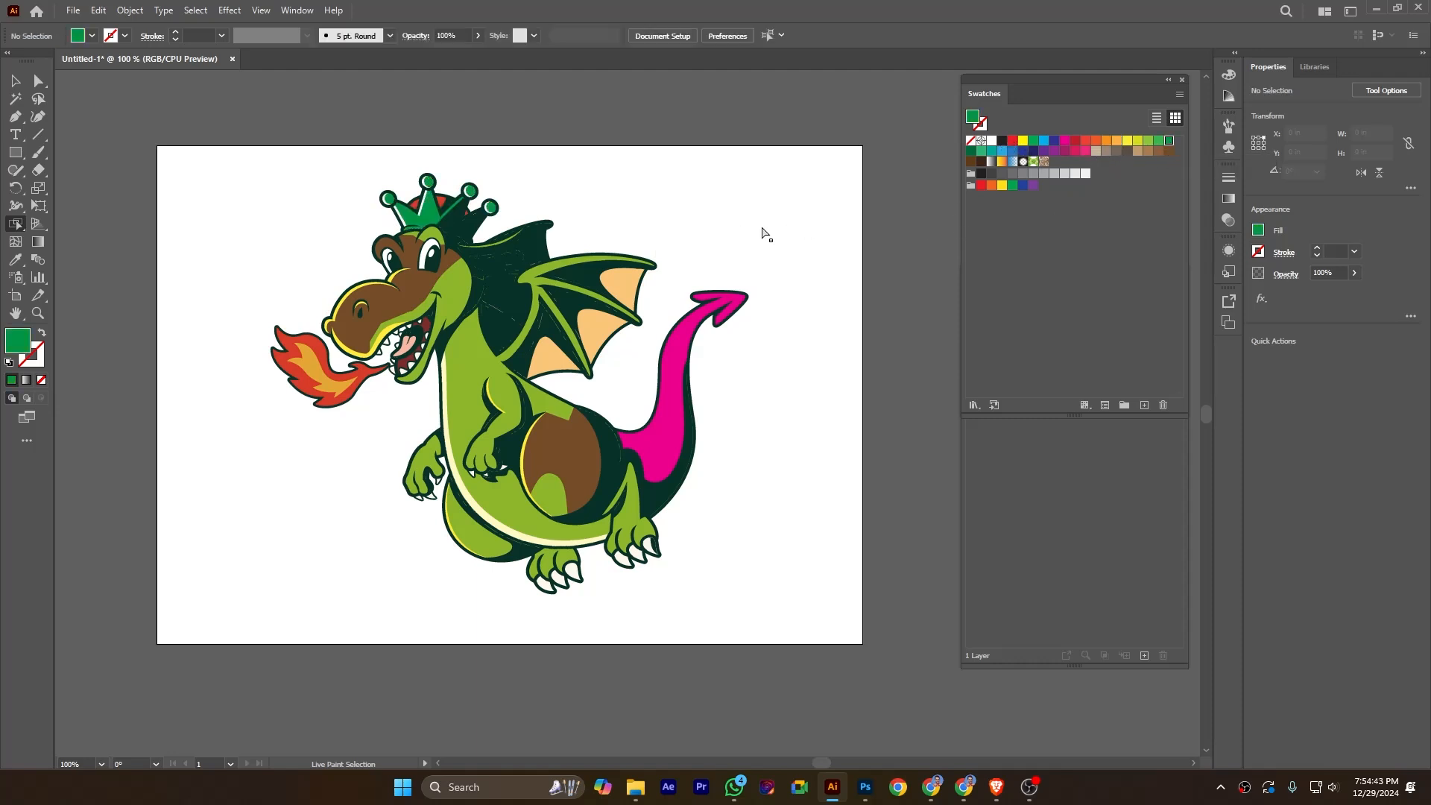
Select all areas sharing the chest's light green fill color and recolor them with the yellow swatch C=5 M=0 Y=90 K=0.
left_click(469, 399)
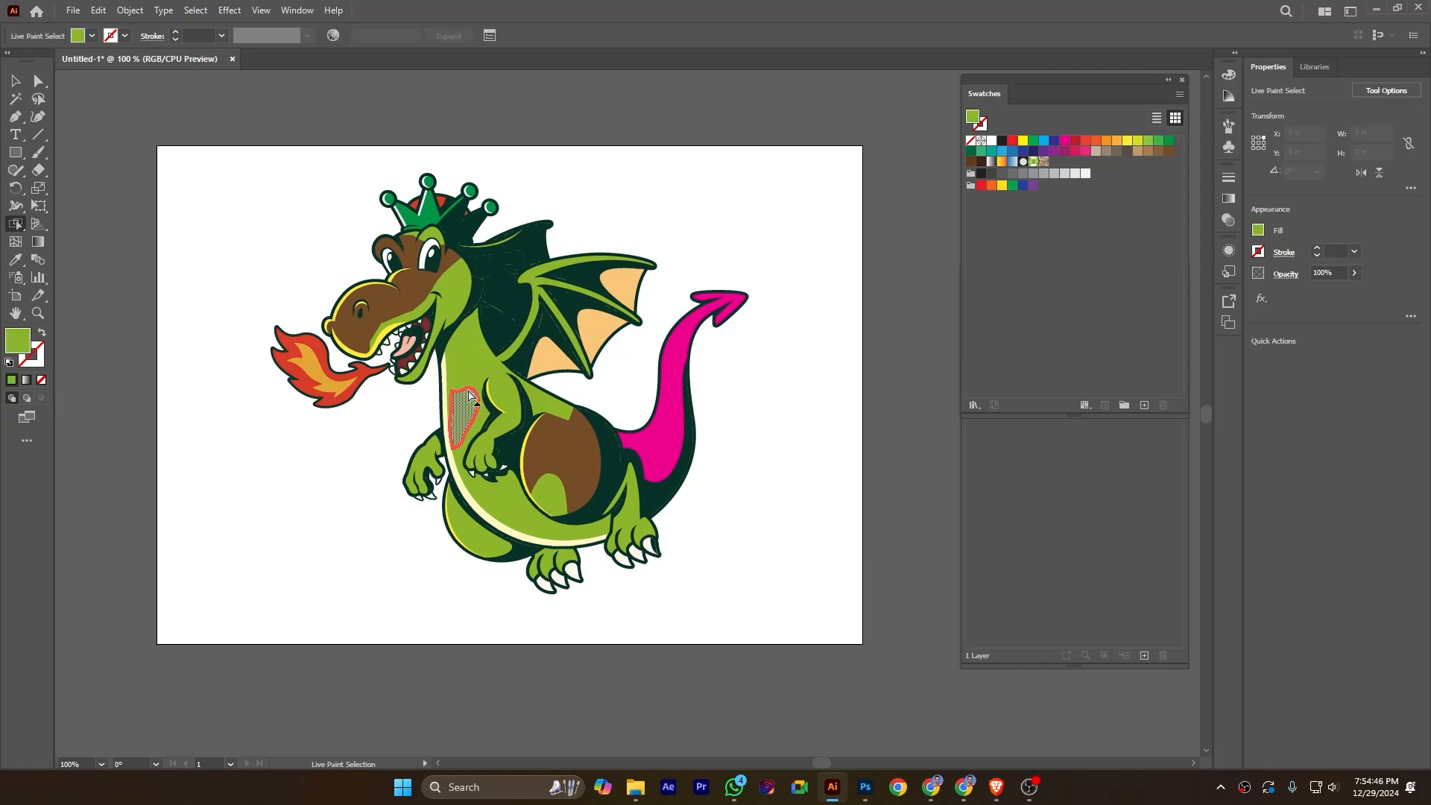
left_click(195, 11)
mouse_move(269, 155)
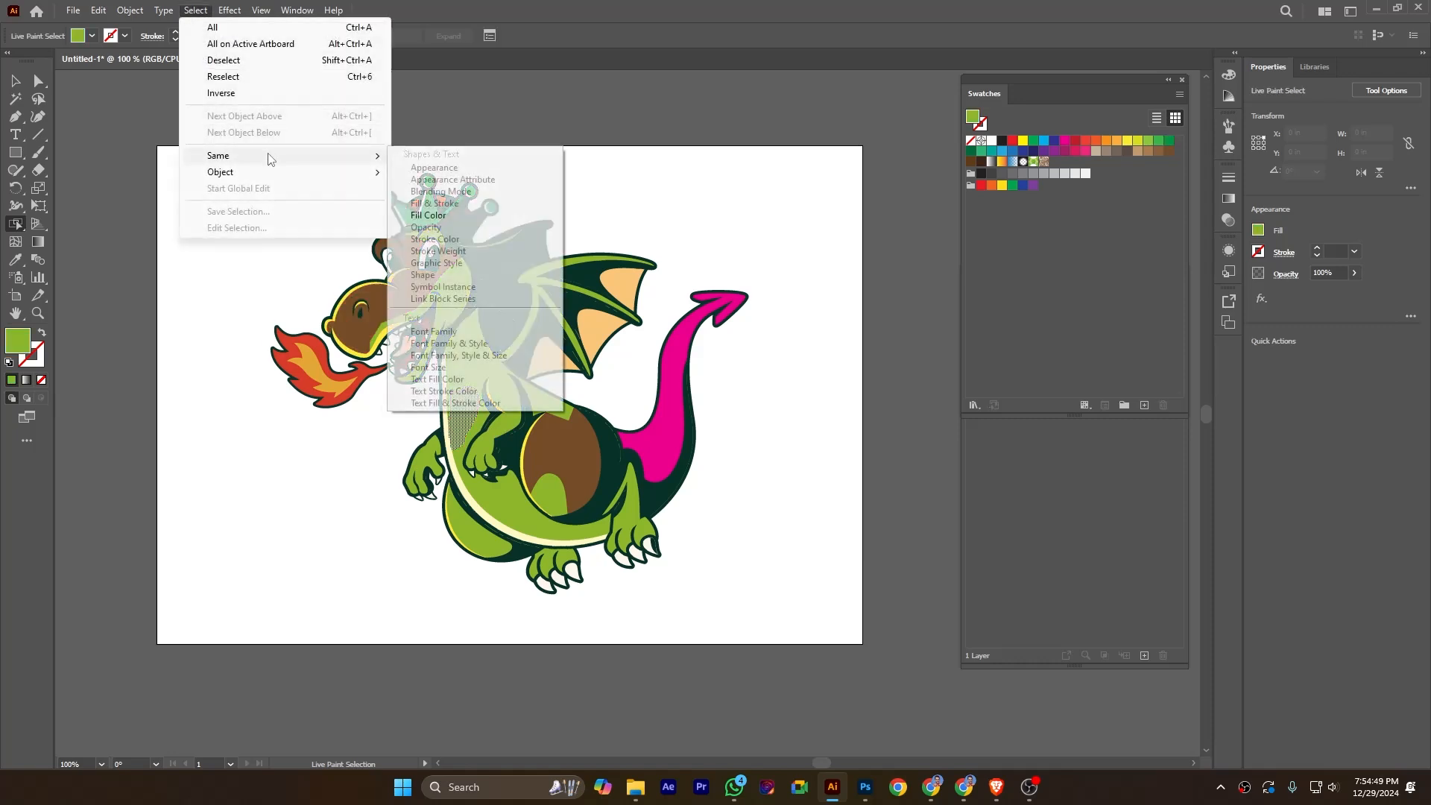
left_click(429, 214)
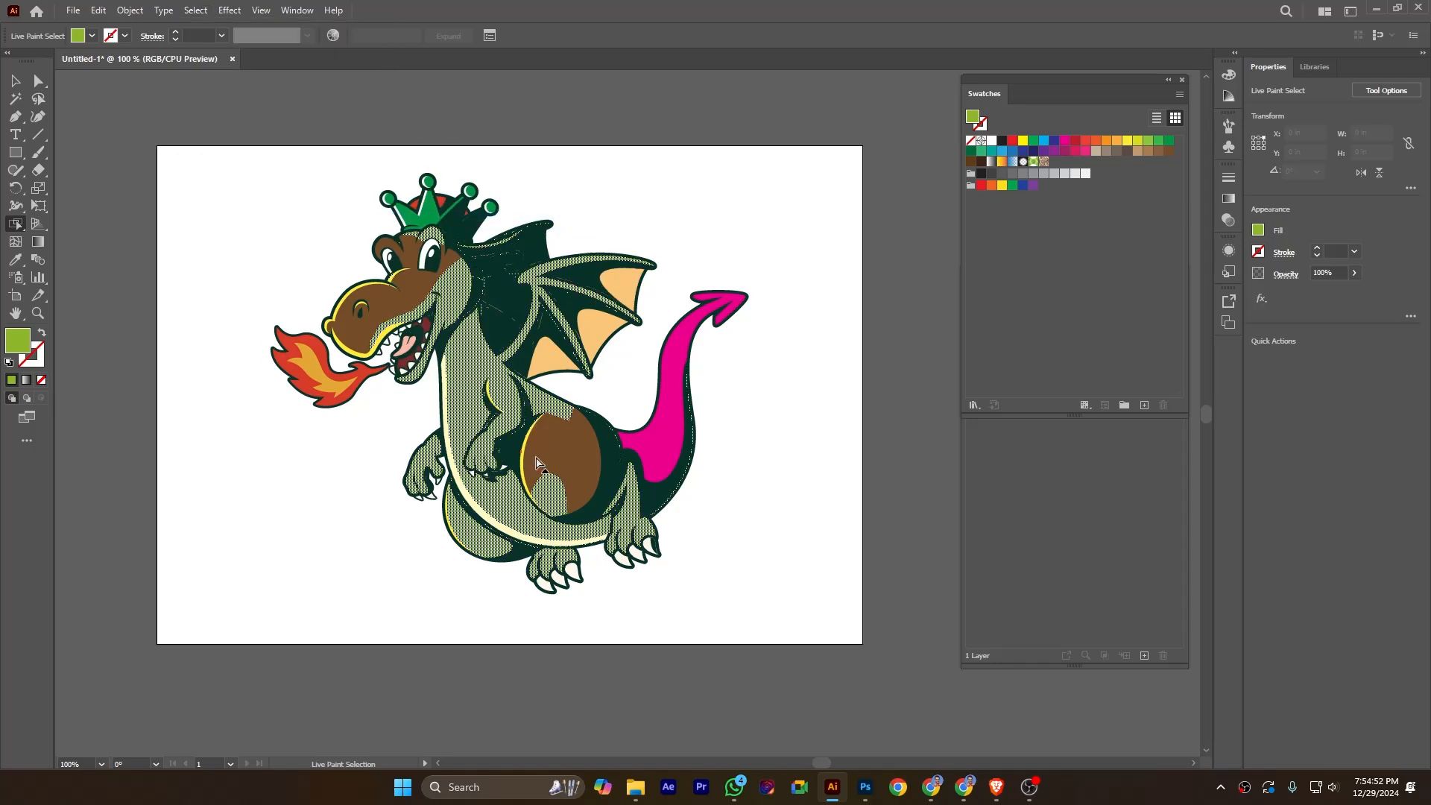
left_click(1126, 144)
left_click(824, 320)
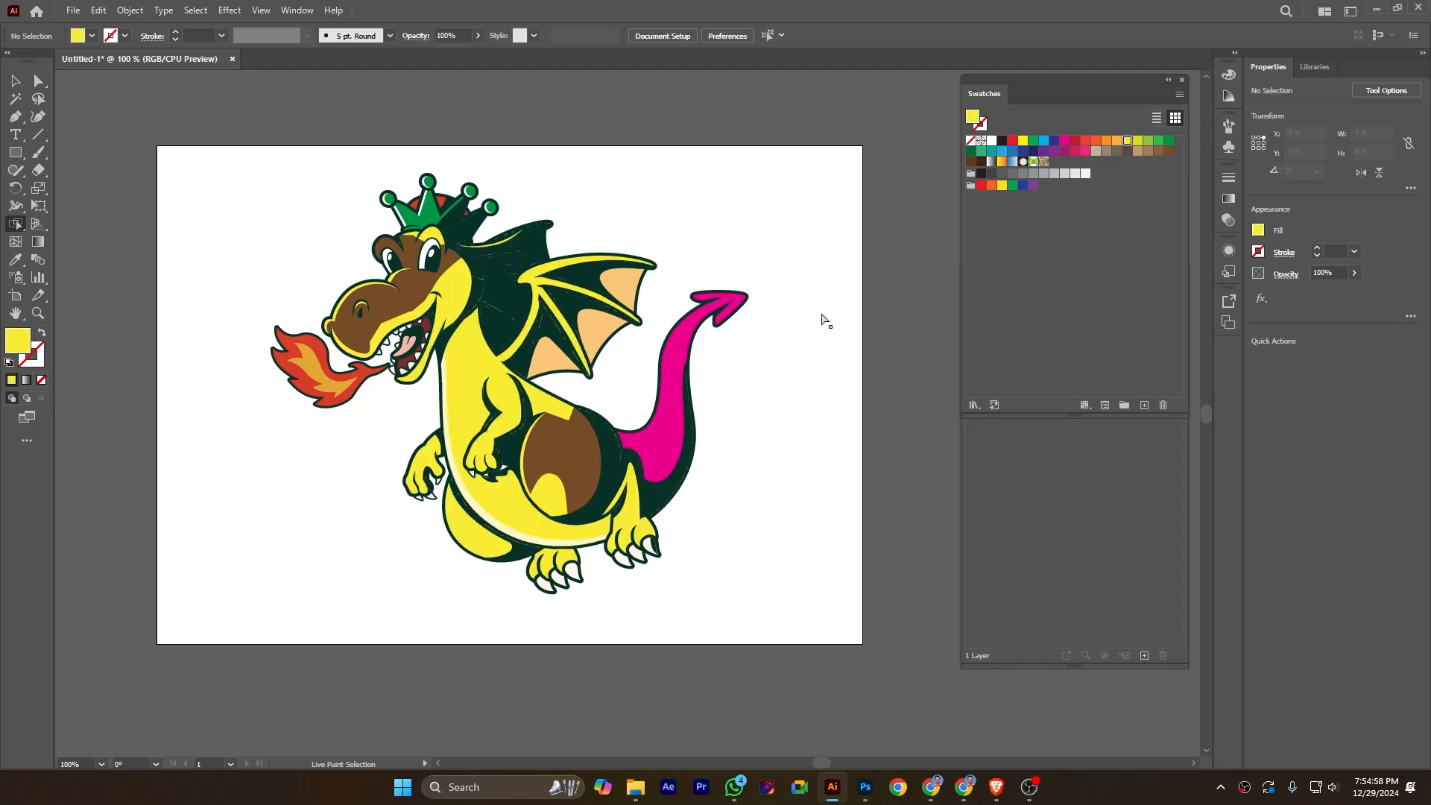